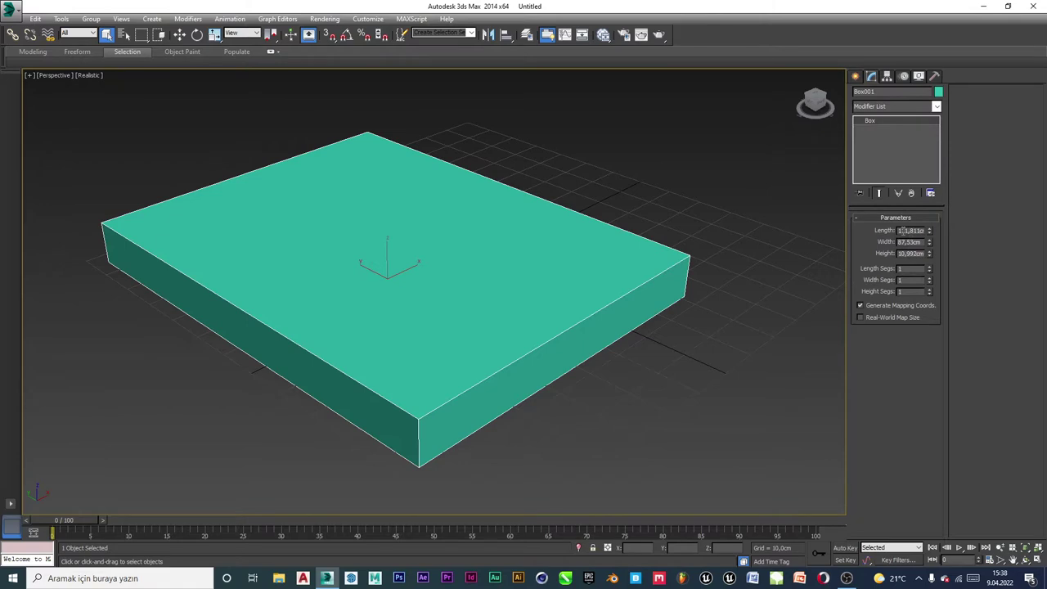
Set the box's length to 100 cm, width to 80 cm and height to 2 cm
double_click(900, 230)
key("BackSpace")
type("100")
key("Tab")
type("8")
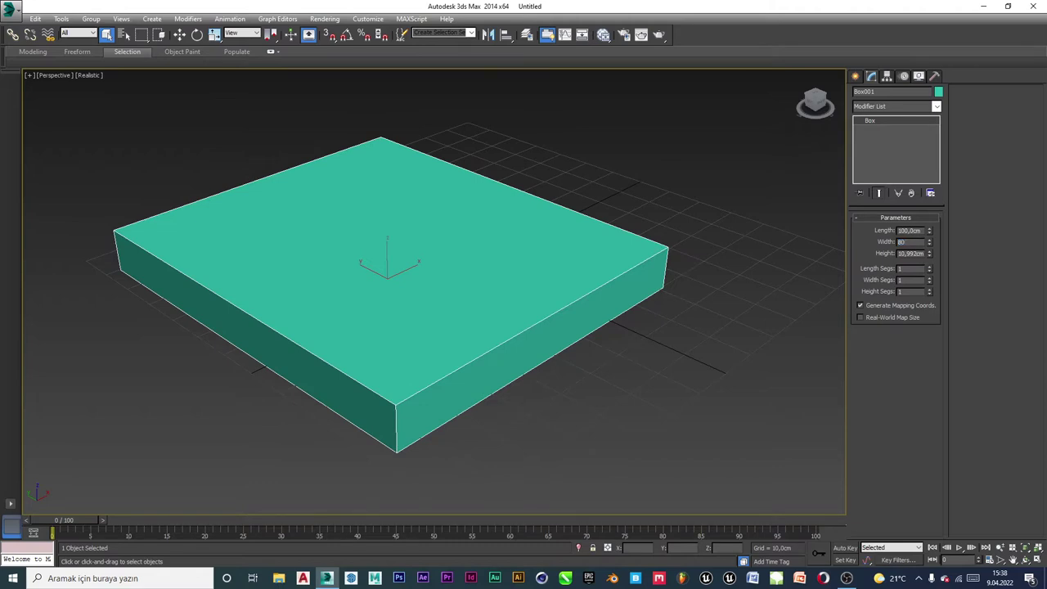
type("0")
key("Return")
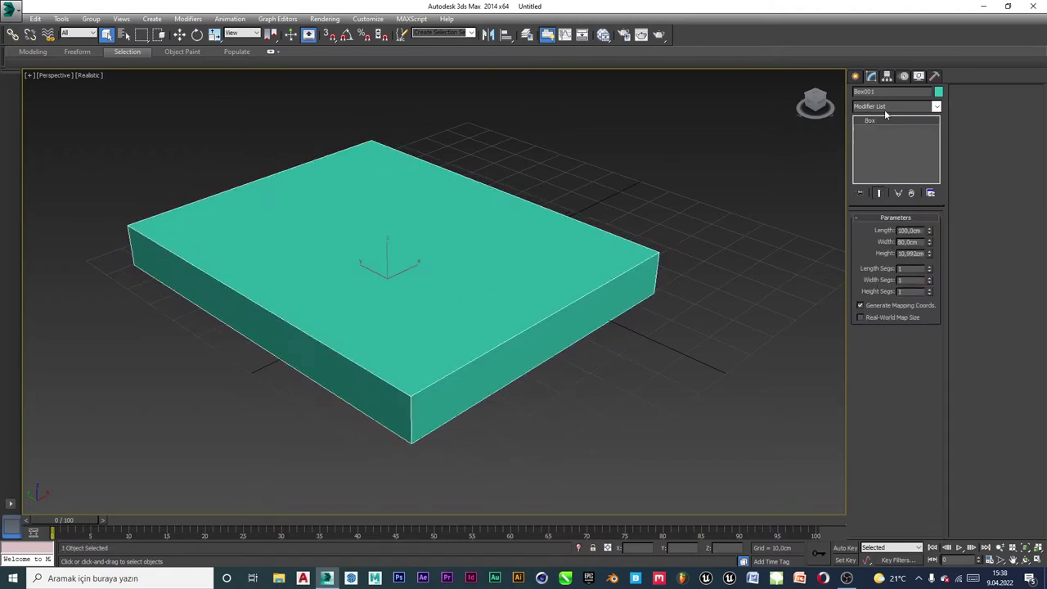
double_click(909, 253)
key("BackSpace")
type("2")
key("Return")
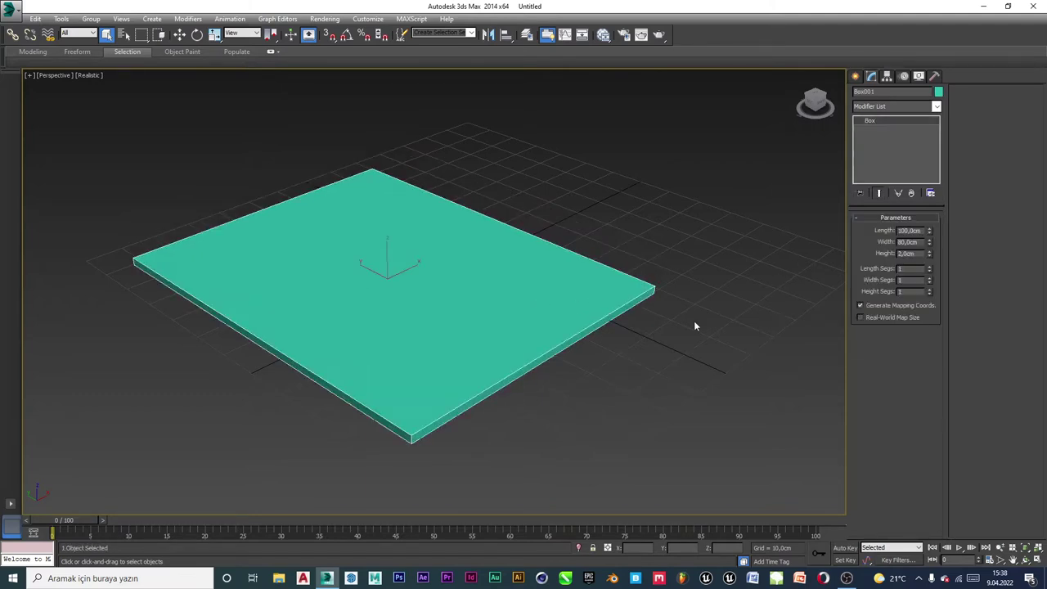
Subdivide the box with 50 length segments, 50 width segments and 2 height segments
middle_click_drag(534, 339, 549, 323)
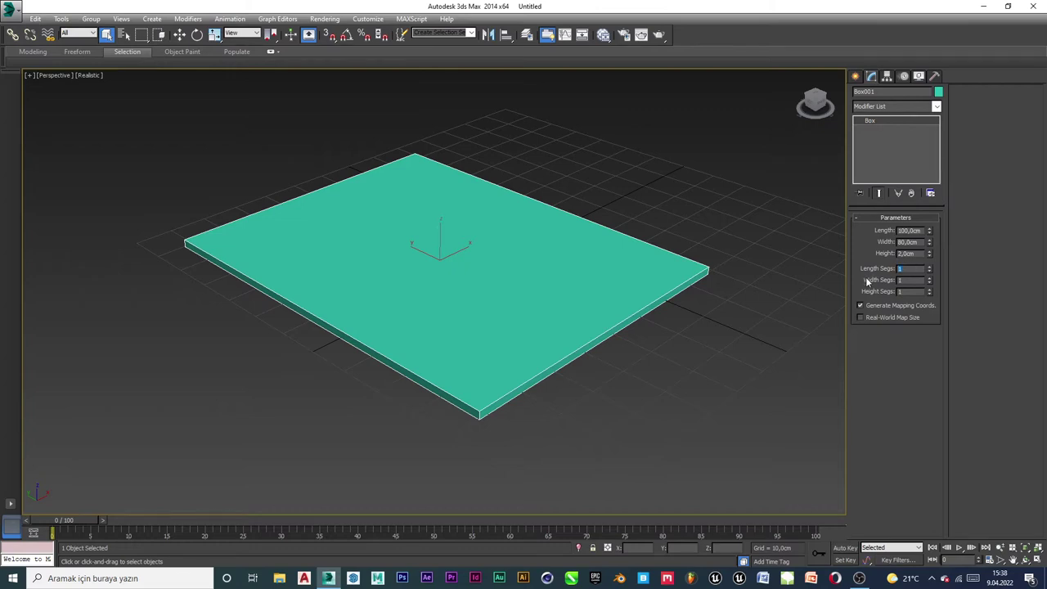
type("60")
type("0")
key("Tab")
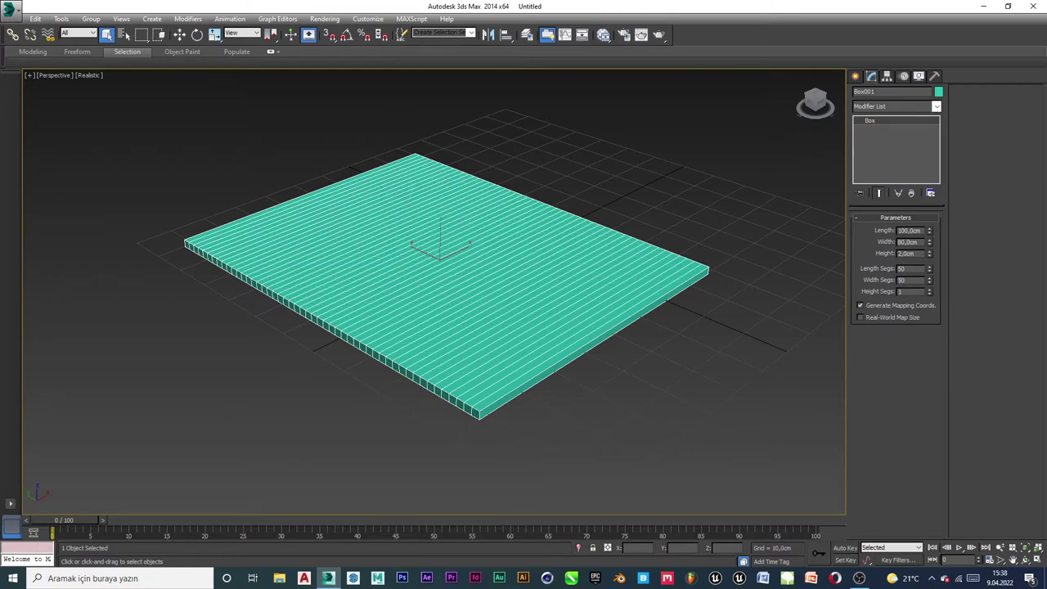
type("50")
key("Tab")
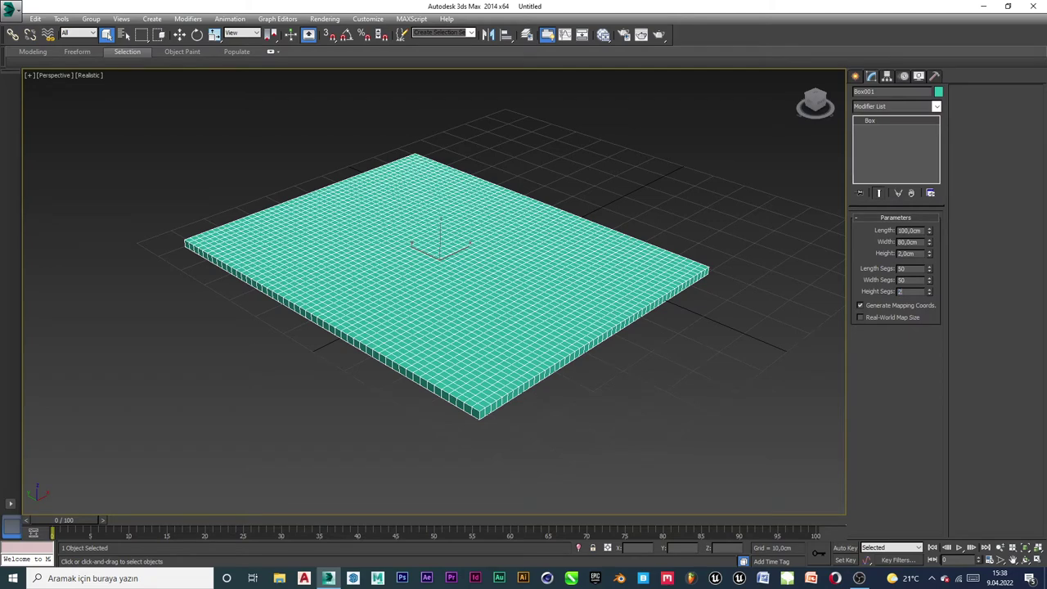
left_click(627, 399)
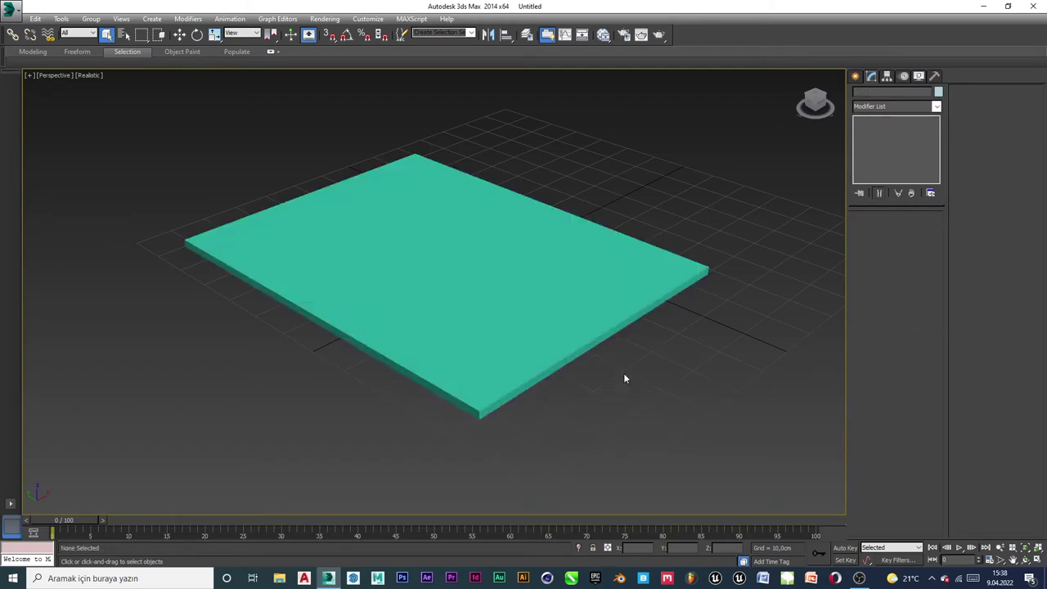
left_click(575, 371)
scroll(573, 360, "up", 5)
scroll(573, 343, "down", 7)
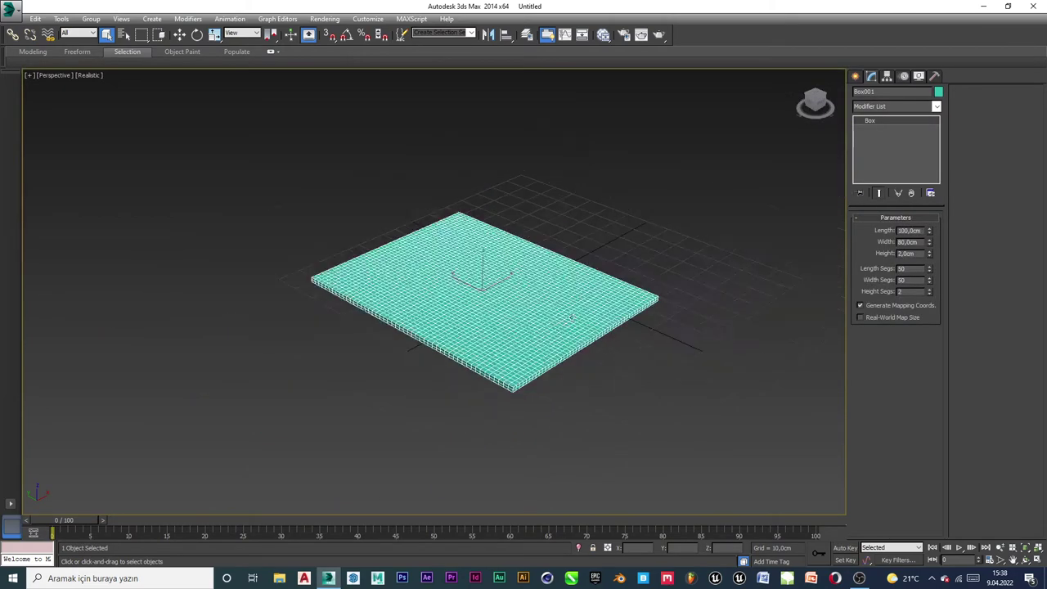
scroll(571, 315, "up", 3)
left_click(663, 435)
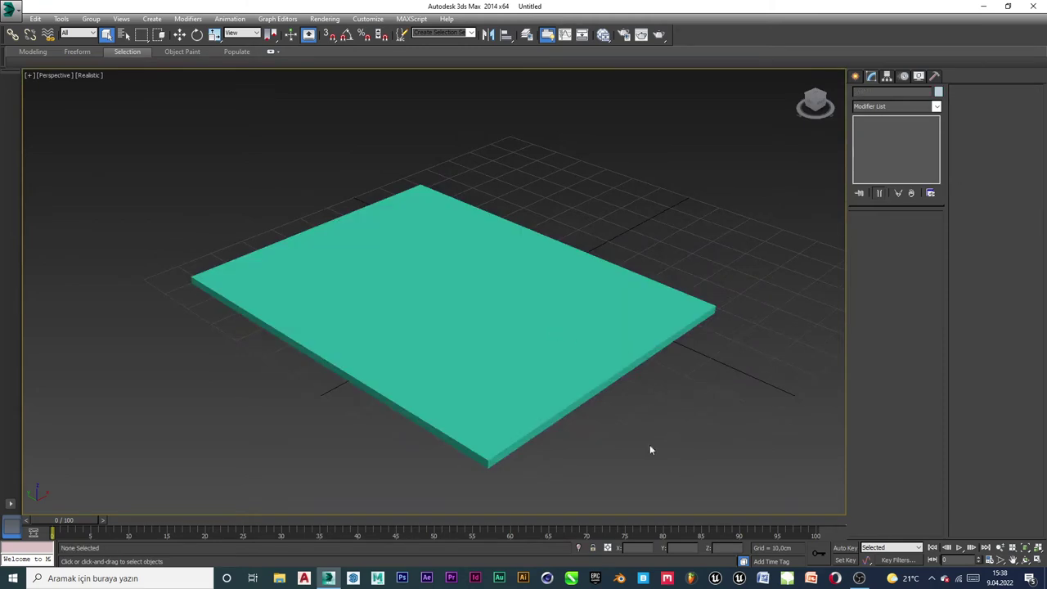
Centre the box at the world origin by resetting its X and Y positions to 0
left_click(574, 390)
key("w")
right_click(658, 547)
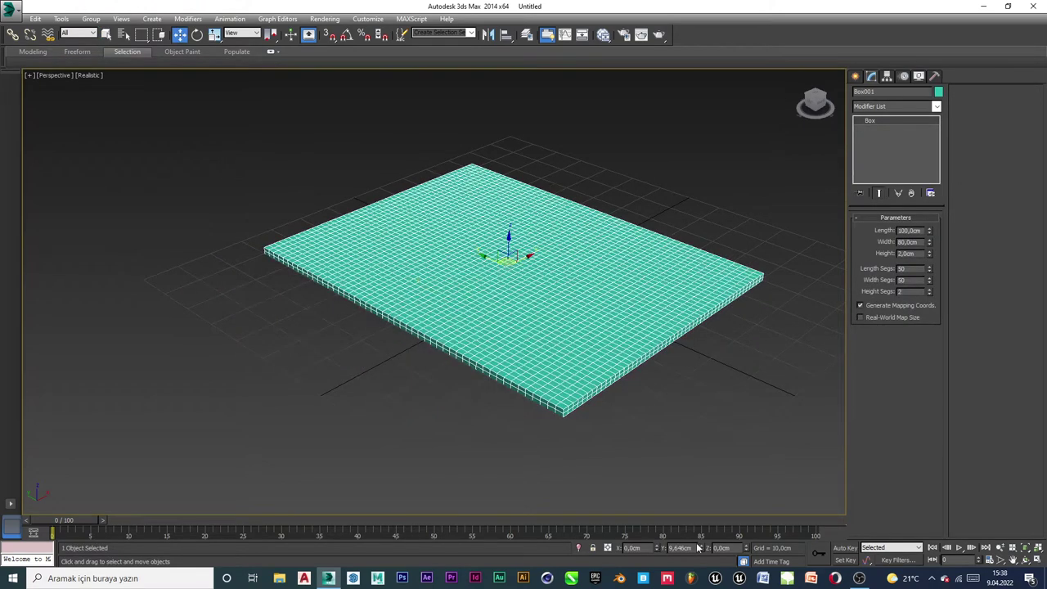
right_click(702, 548)
left_click(792, 406)
middle_click_drag(791, 407, 677, 381)
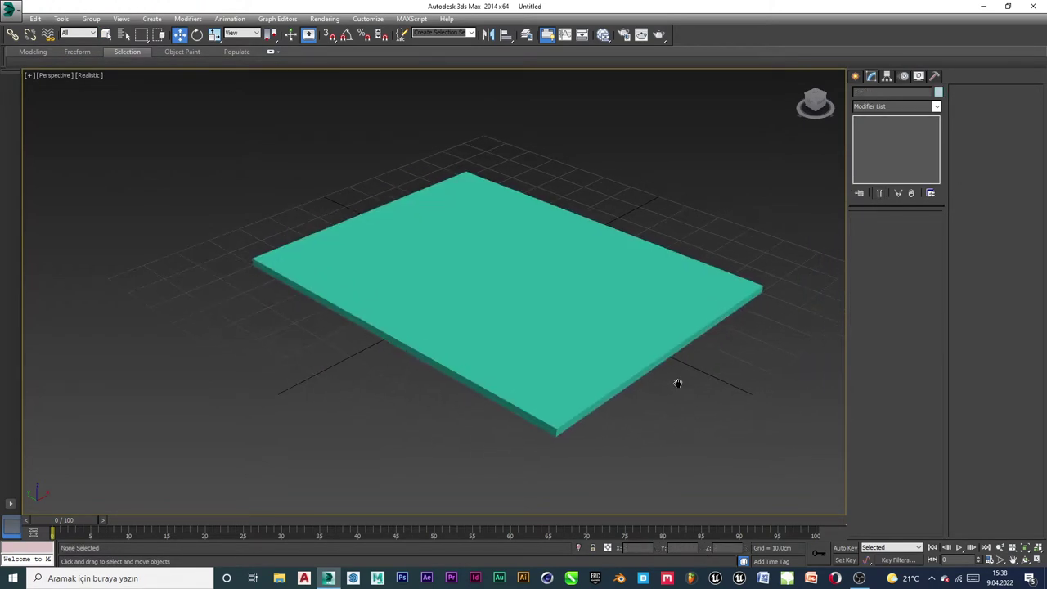
Apply the Cloth modifier to the box and reselect it to show the cloth settings
left_click(626, 339)
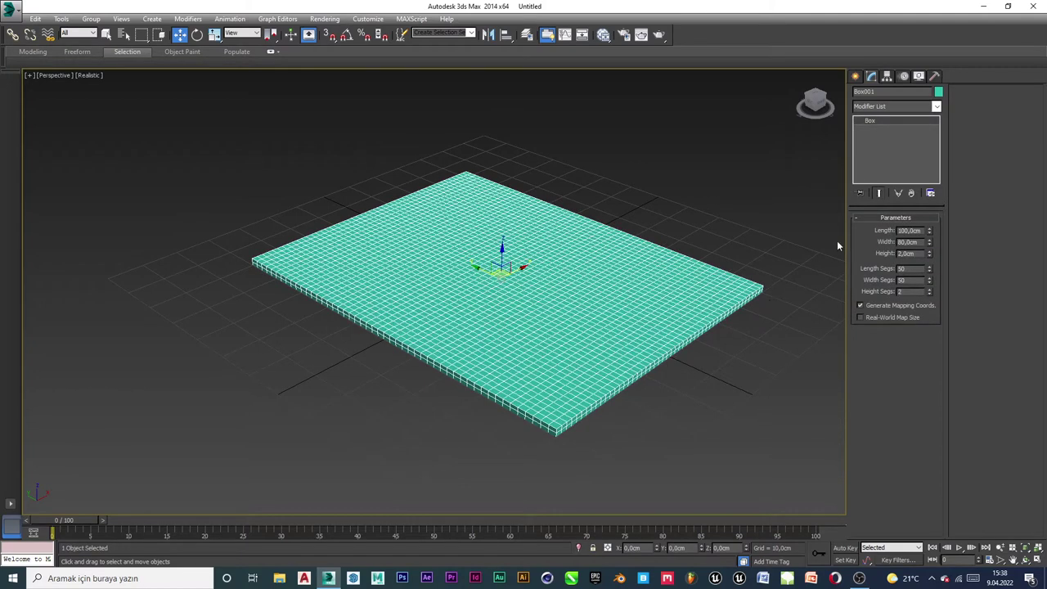
right_click(873, 122)
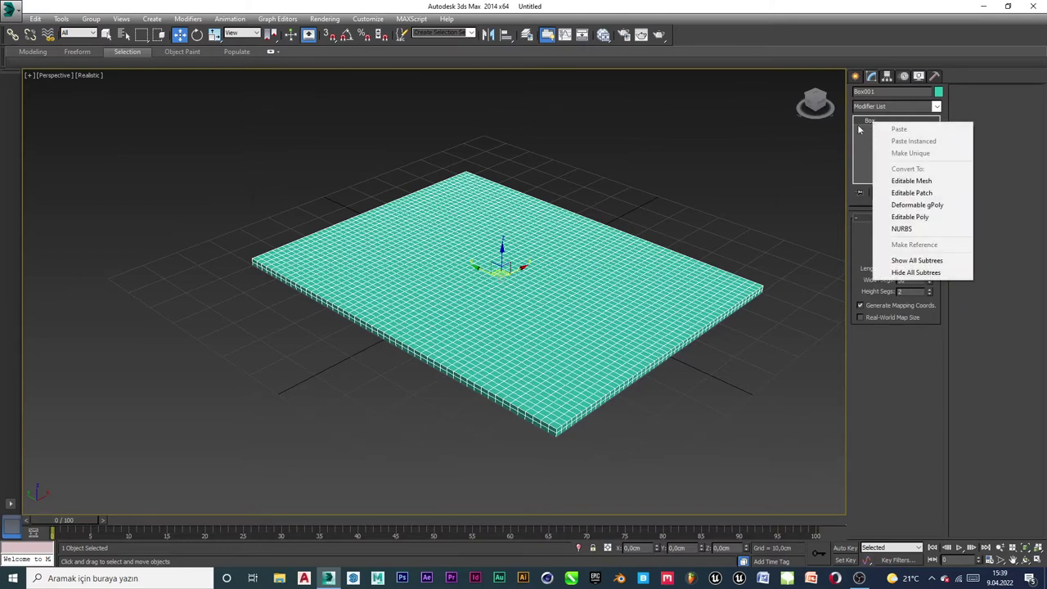
left_click(870, 106)
type("cl")
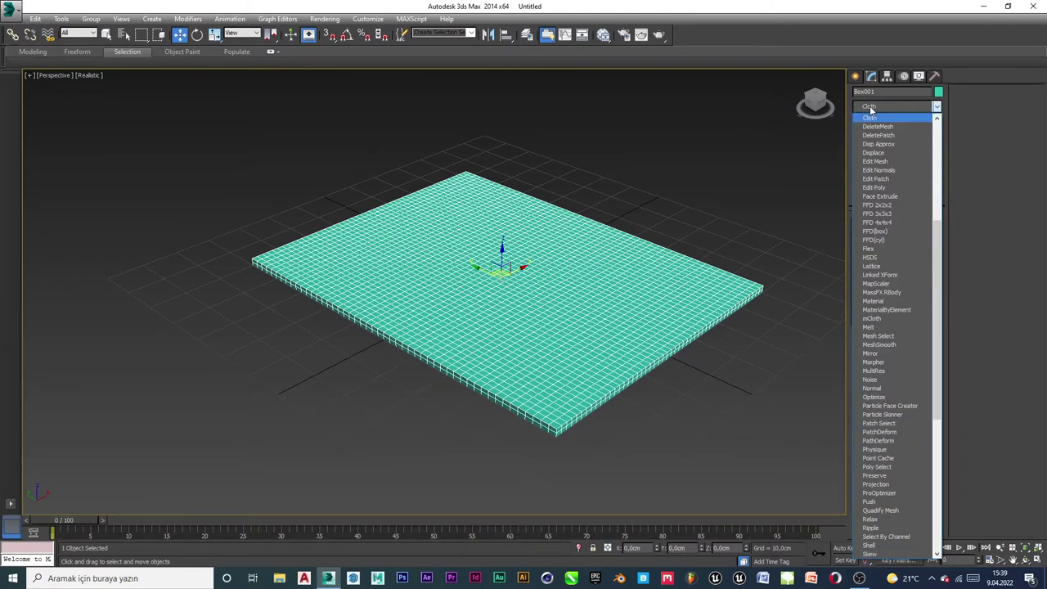
key("Return")
left_click(737, 149)
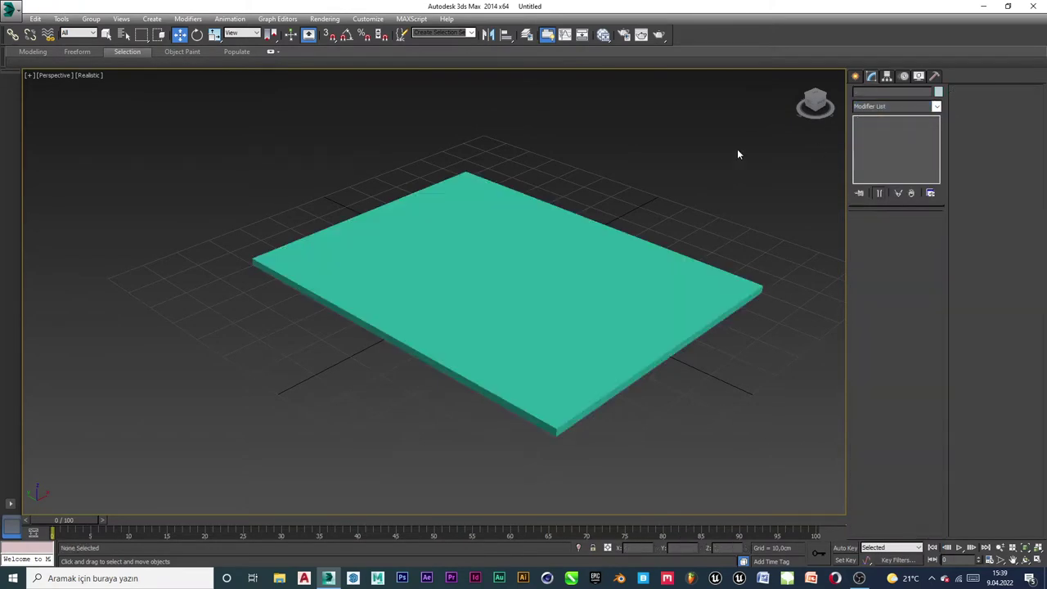
left_click(567, 308)
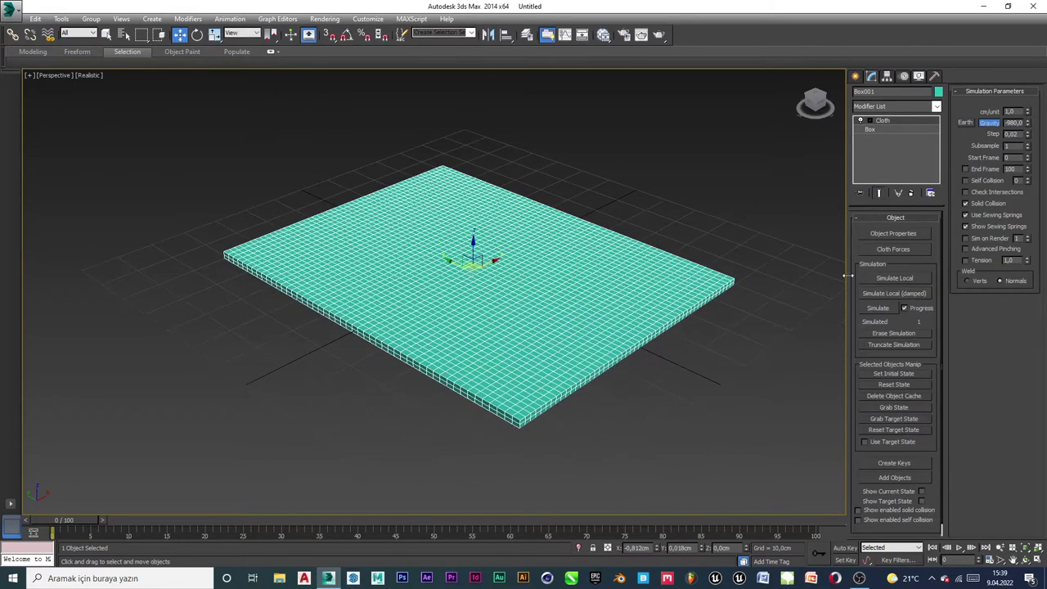
Define Box001 as cloth with the Cotton preset and reset its X position to 0
left_click(900, 235)
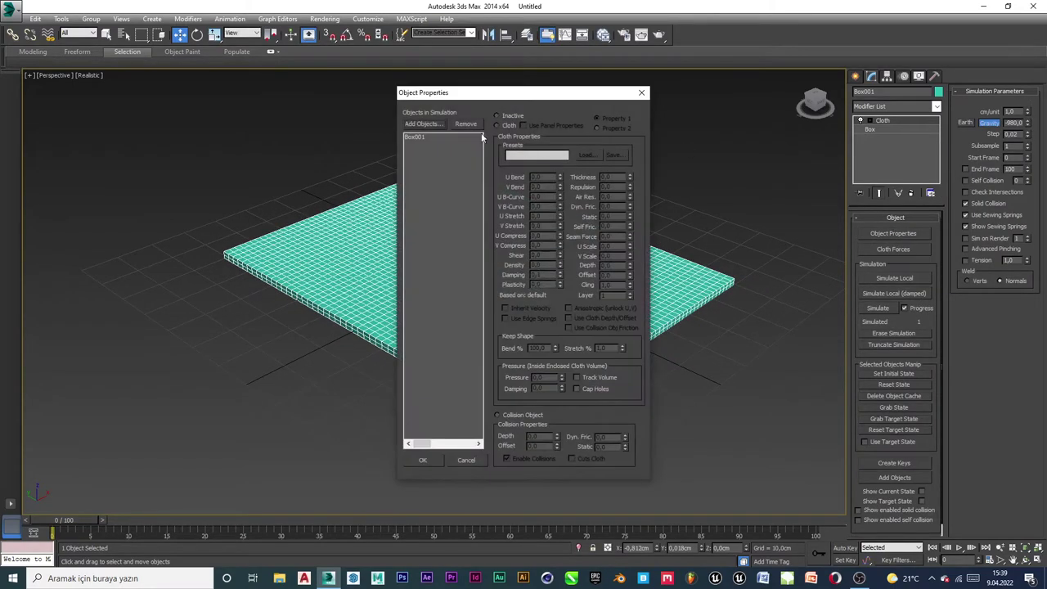
left_click(422, 137)
left_click(512, 127)
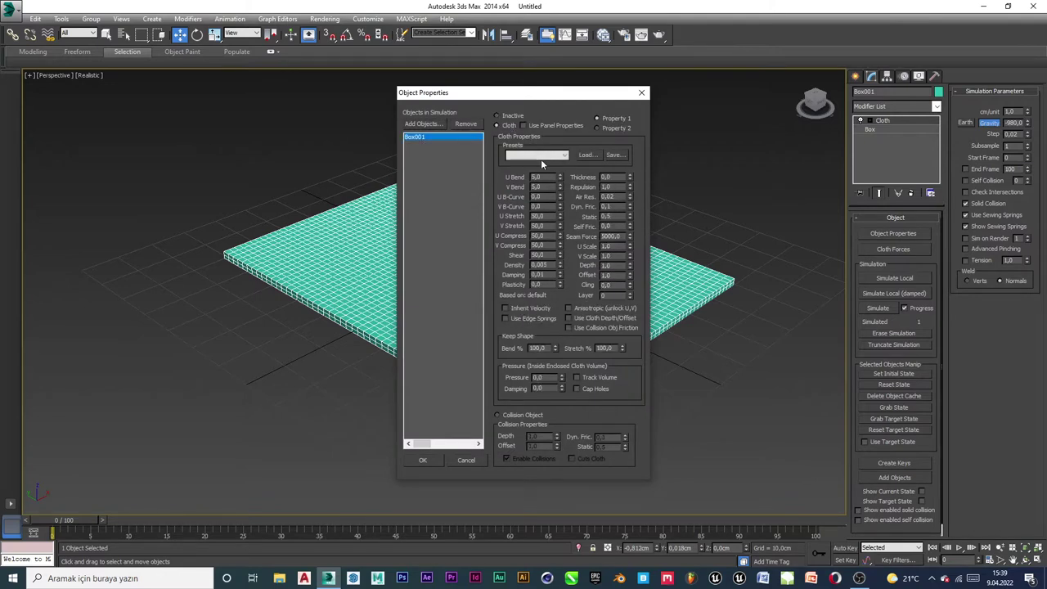
left_click(540, 155)
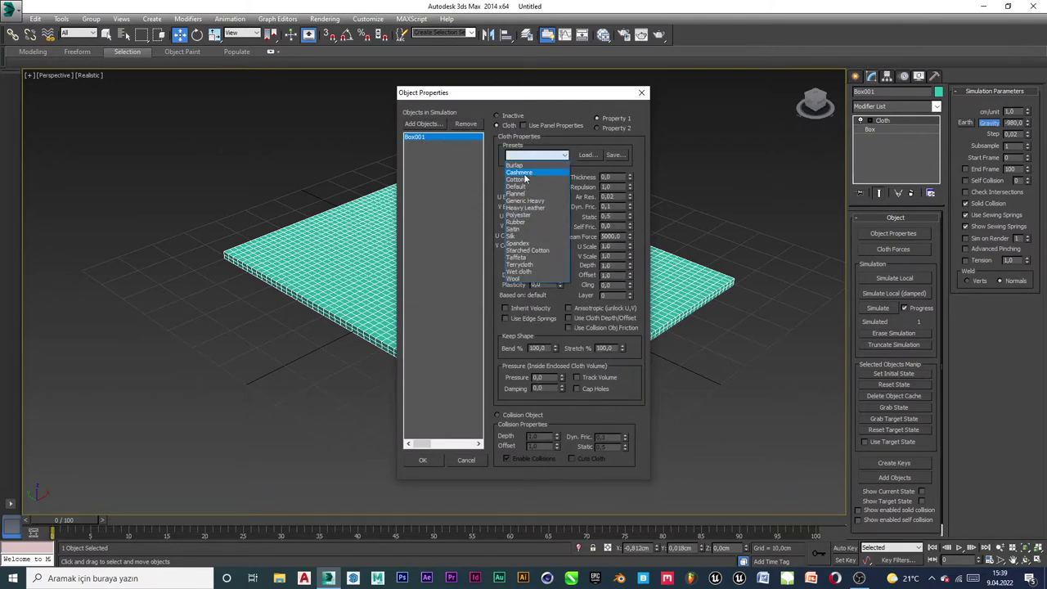
left_click(523, 180)
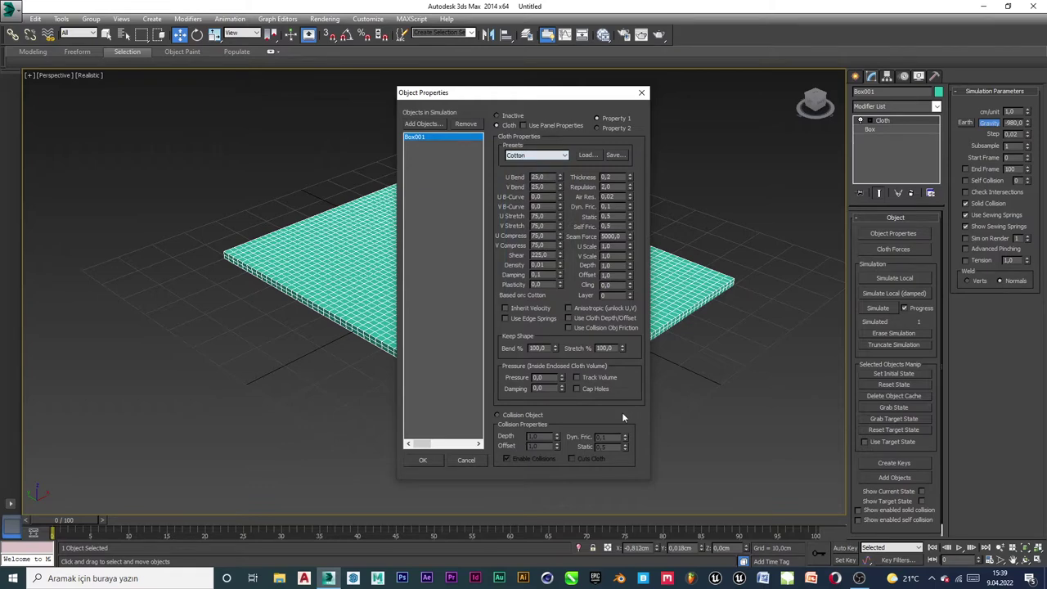
left_click(425, 461)
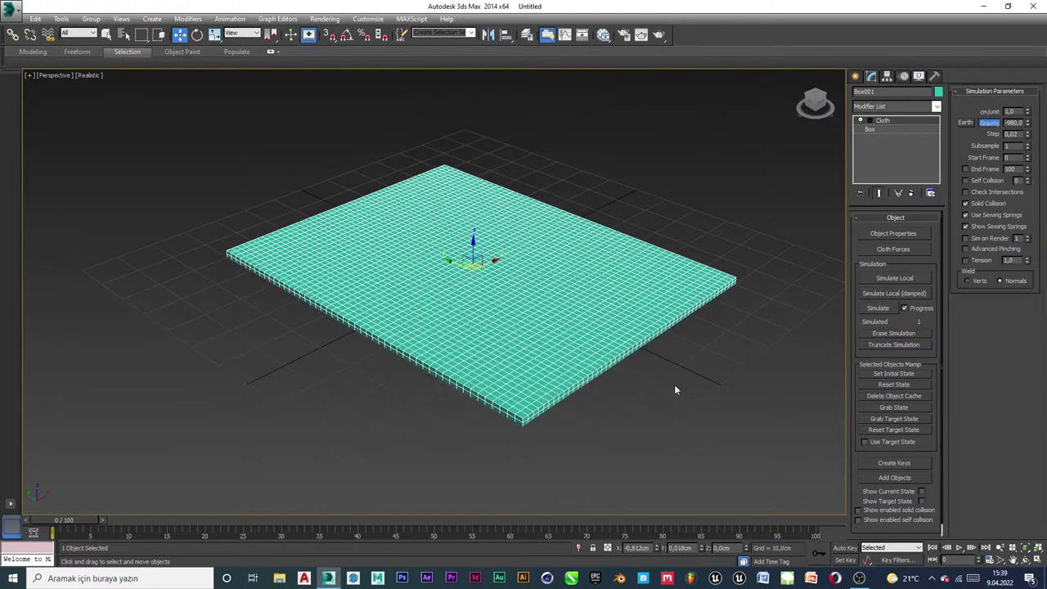
right_click(656, 548)
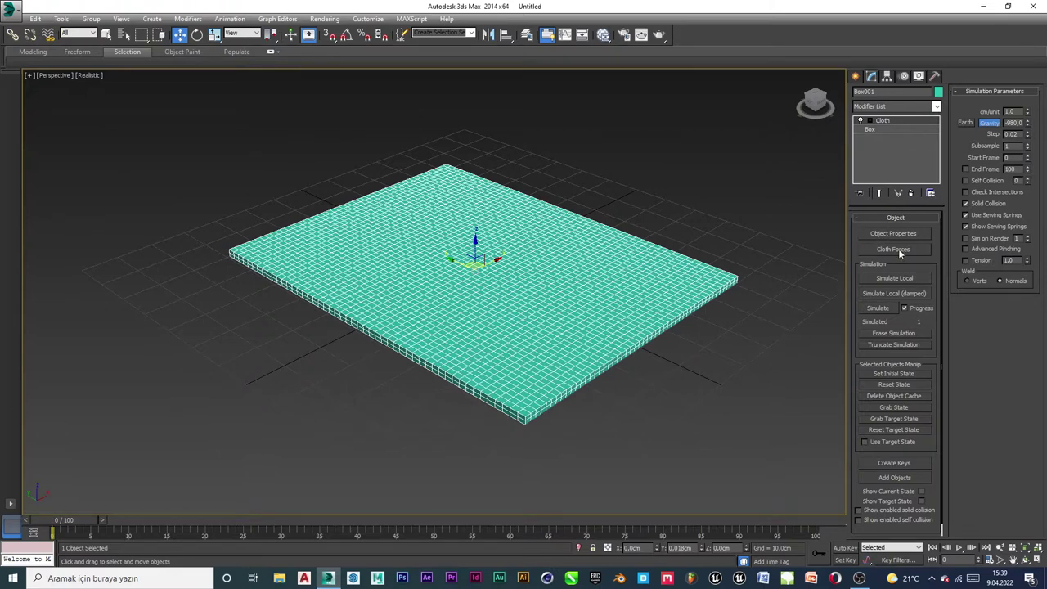
Test the local cloth simulation with gravity on, stop it, and reset the box's state
left_click(900, 279)
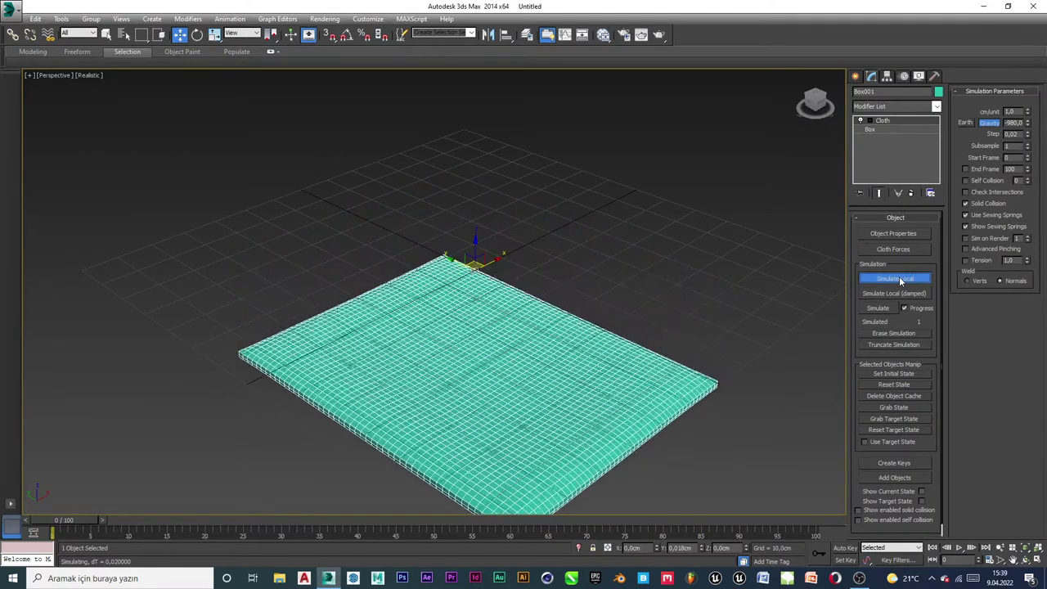
left_click(900, 278)
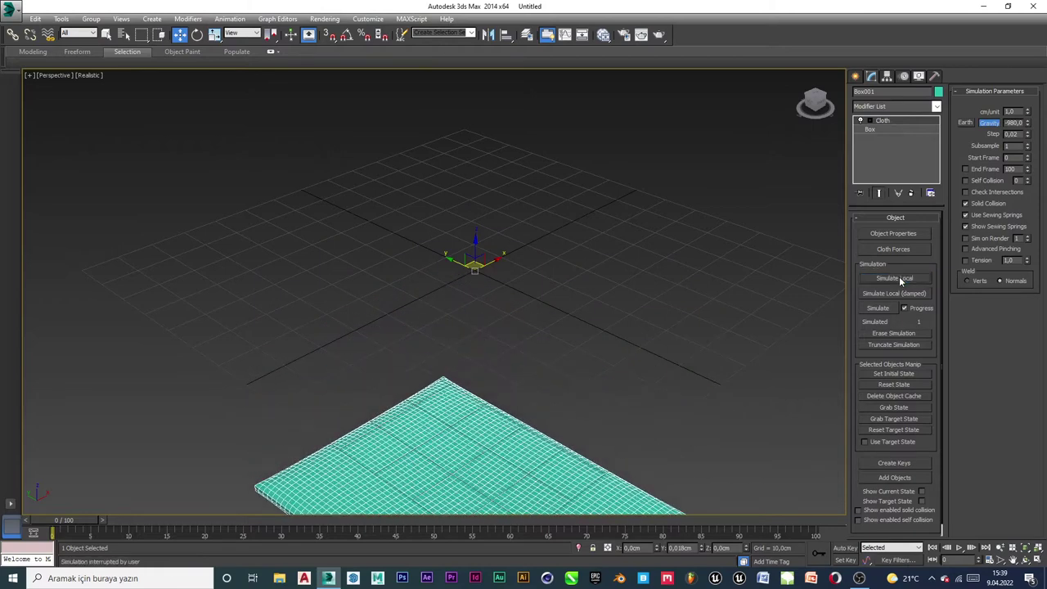
left_click(893, 386)
Turn off gravity for the cloth simulation, then run and stop a local simulation on the box
left_click(639, 412)
left_click(557, 340)
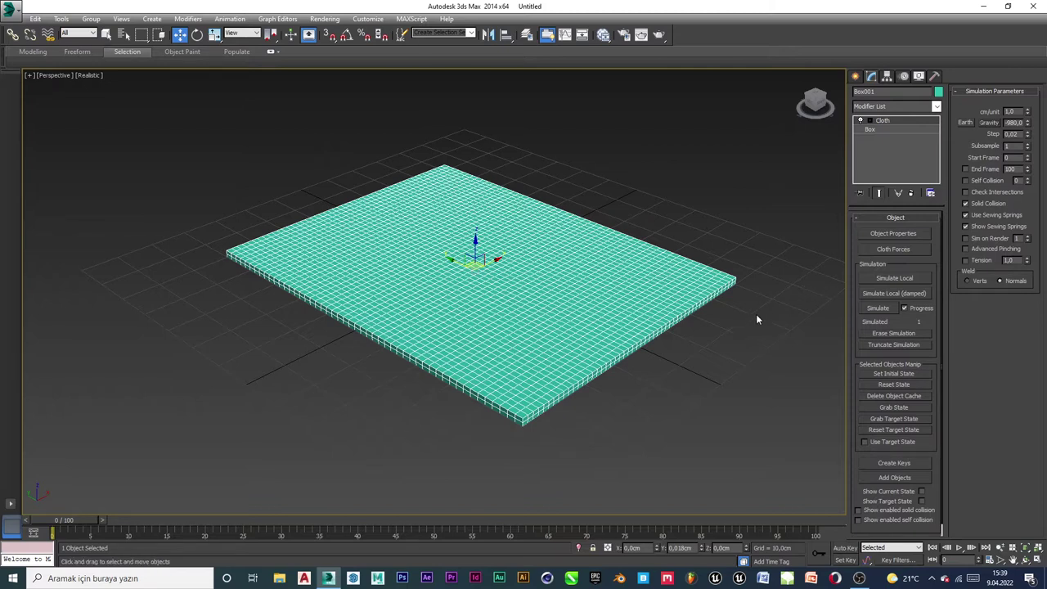
left_click(906, 280)
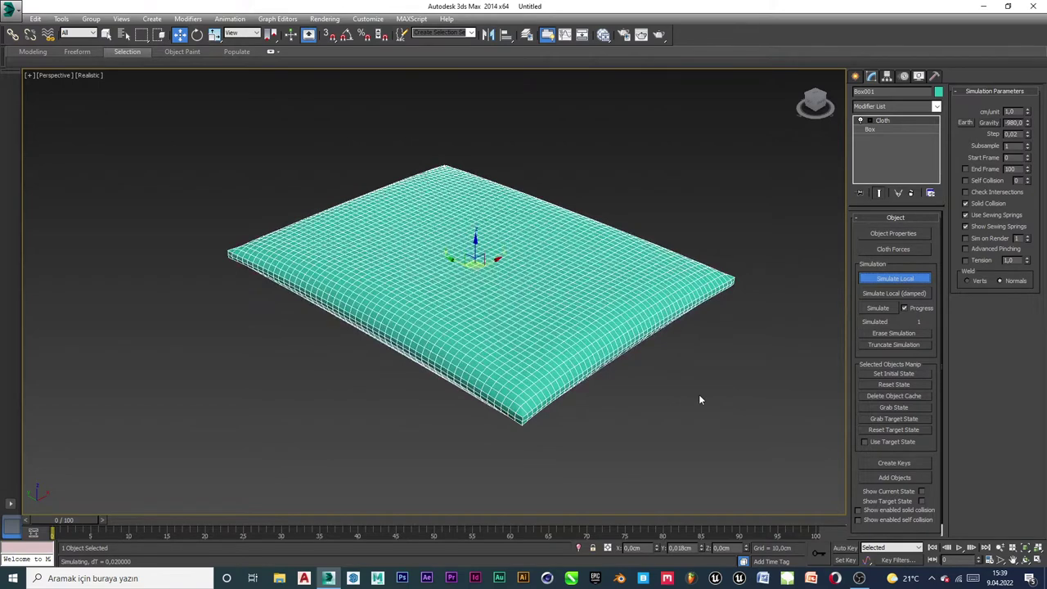
left_click(889, 279)
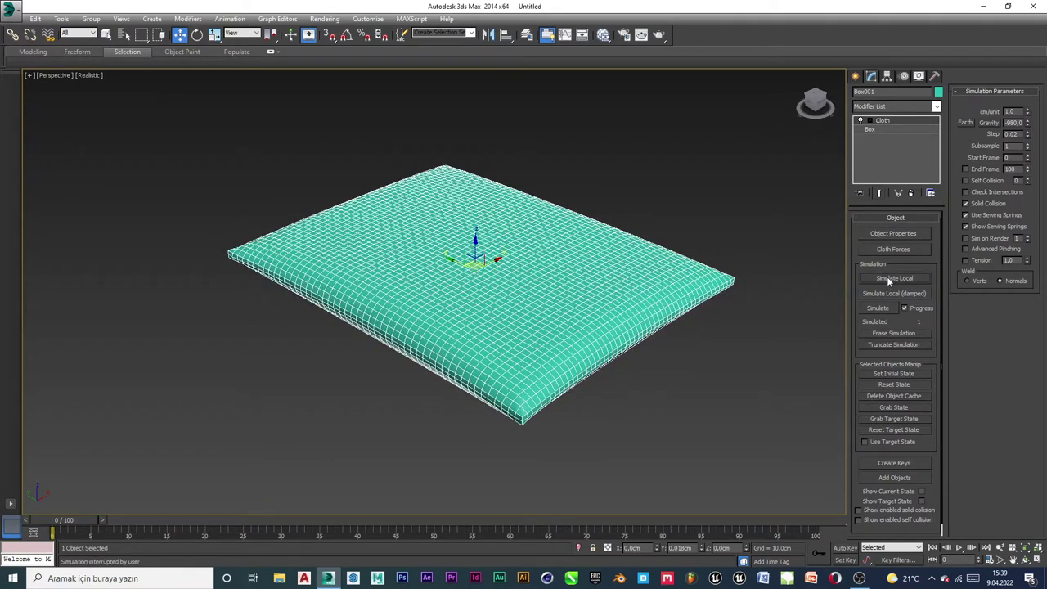
Set the cloth pressure of Box001 to 20 and reset the box to its unsimulated state
left_click(899, 233)
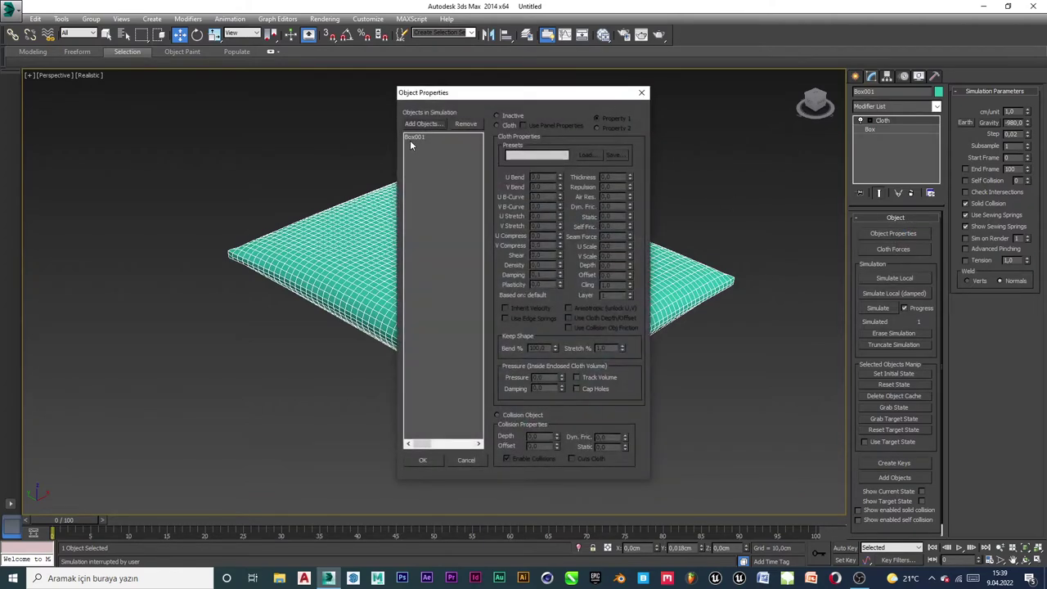
left_click(413, 137)
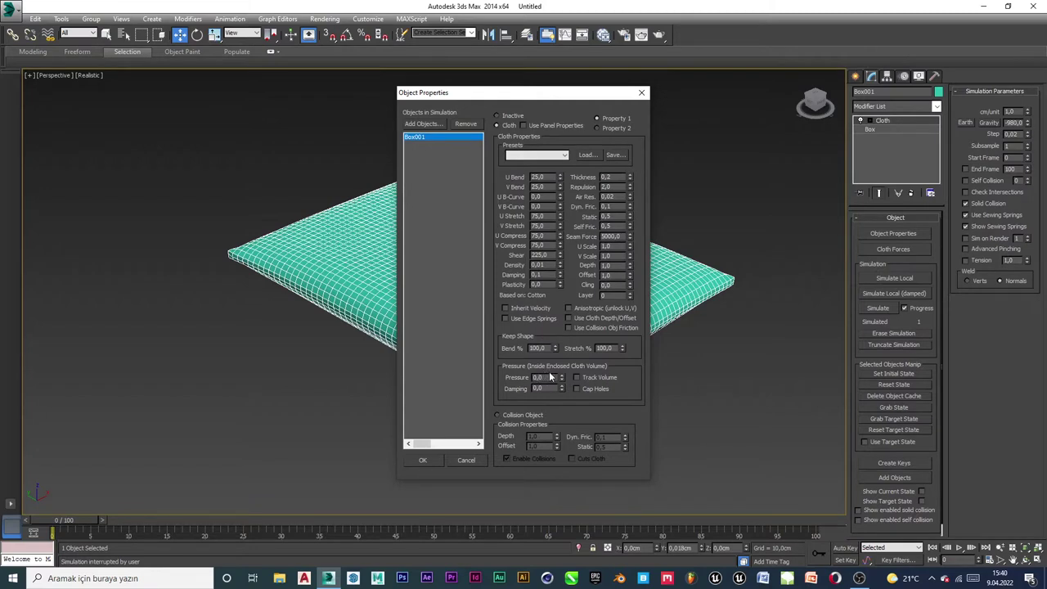
type("20")
left_click(422, 461)
left_click(902, 386)
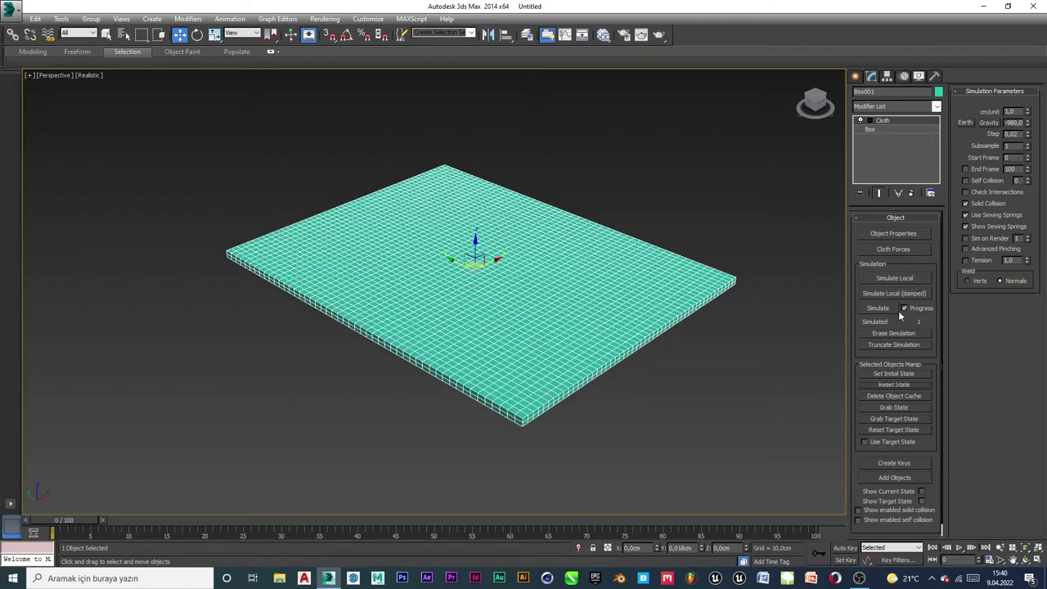
Run the local cloth simulation until the box inflates into a pillow, stop it, and inspect the shape
left_click(616, 379)
left_click(587, 332)
left_click(896, 279)
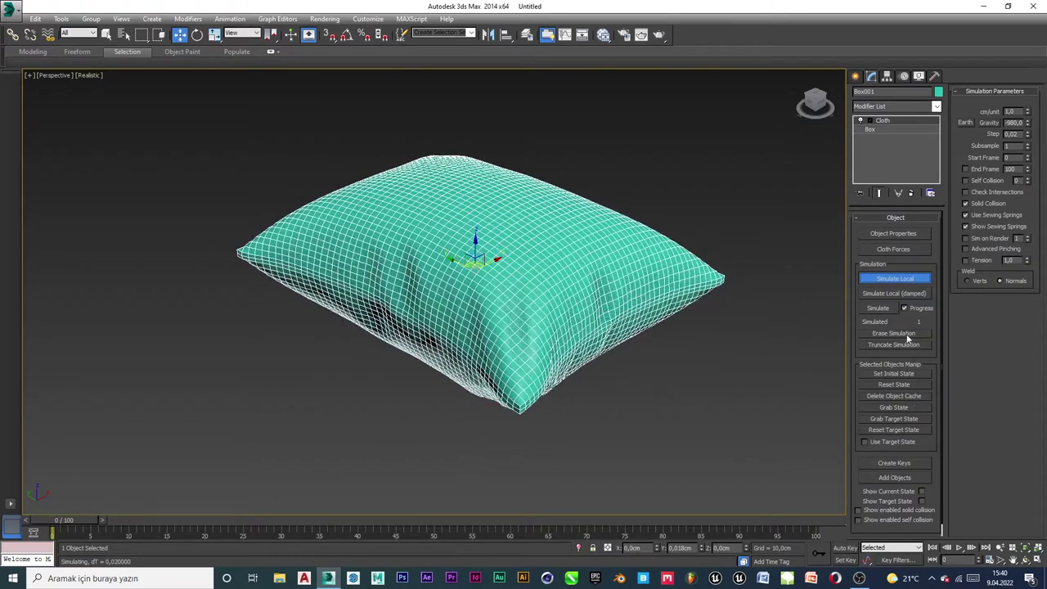
left_click(898, 284)
middle_click_drag(645, 312, 514, 350, "alt")
left_click(576, 440)
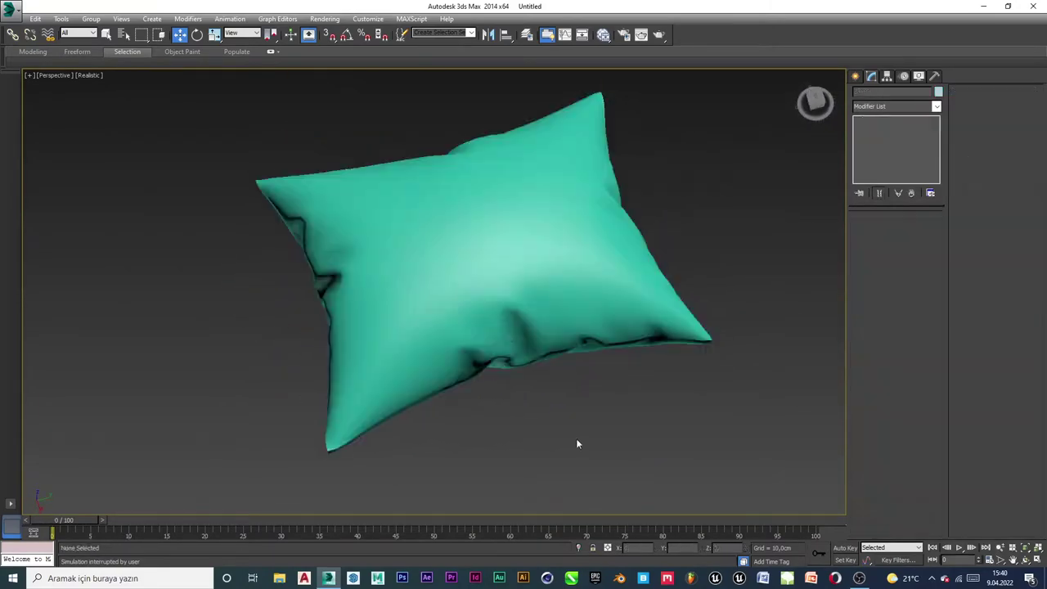
Try copying the pillow about 88 cm along the Y axis, then undo the copy
left_click(537, 299)
middle_click_drag(595, 358, 595, 386, "alt")
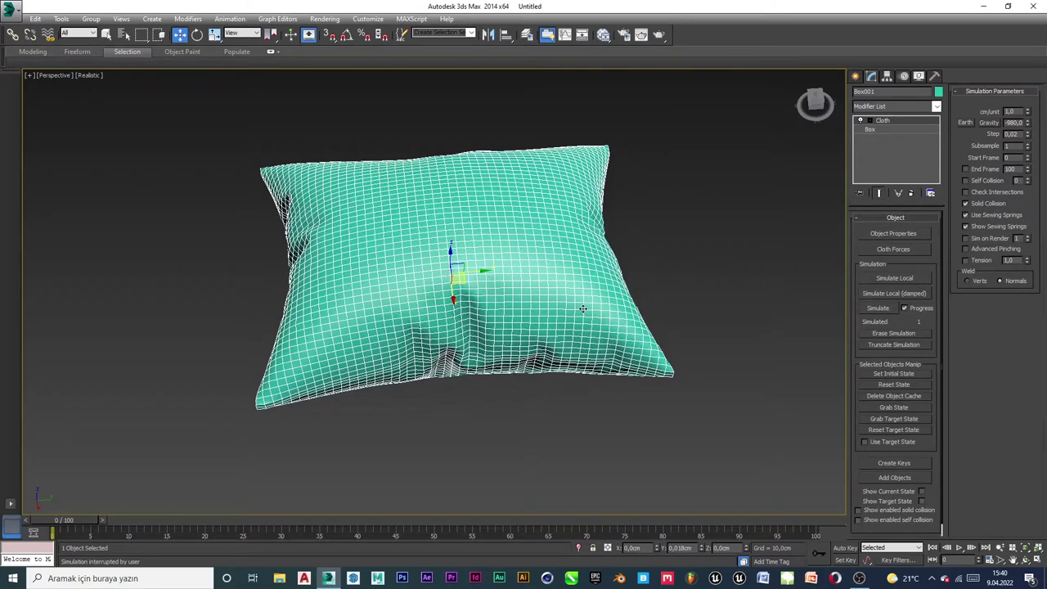
scroll(618, 301, "down", 3)
scroll(618, 302, "up", 3)
mouse_move(473, 264)
left_mouse_down("shift")
mouse_move(687, 238)
mouse_move(821, 254)
left_mouse_up("shift")
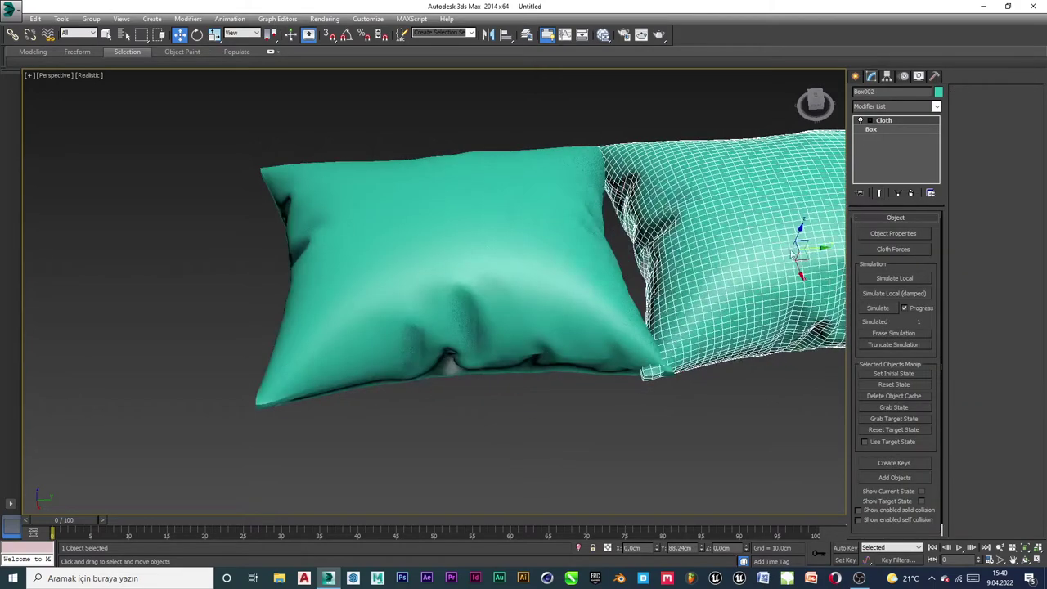
left_click(527, 332)
middle_click_drag(527, 332, 398, 298)
key("ctrl+z")
middle_click_drag(551, 330, 710, 320)
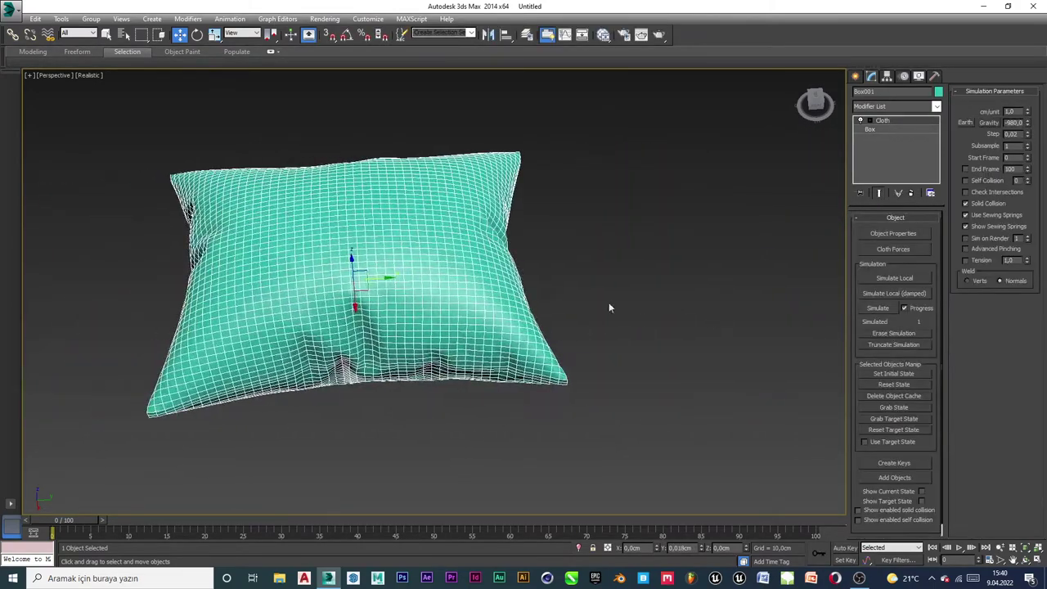
Convert the simulated pillow to an Editable Poly
right_click(460, 238)
mouse_move(523, 339)
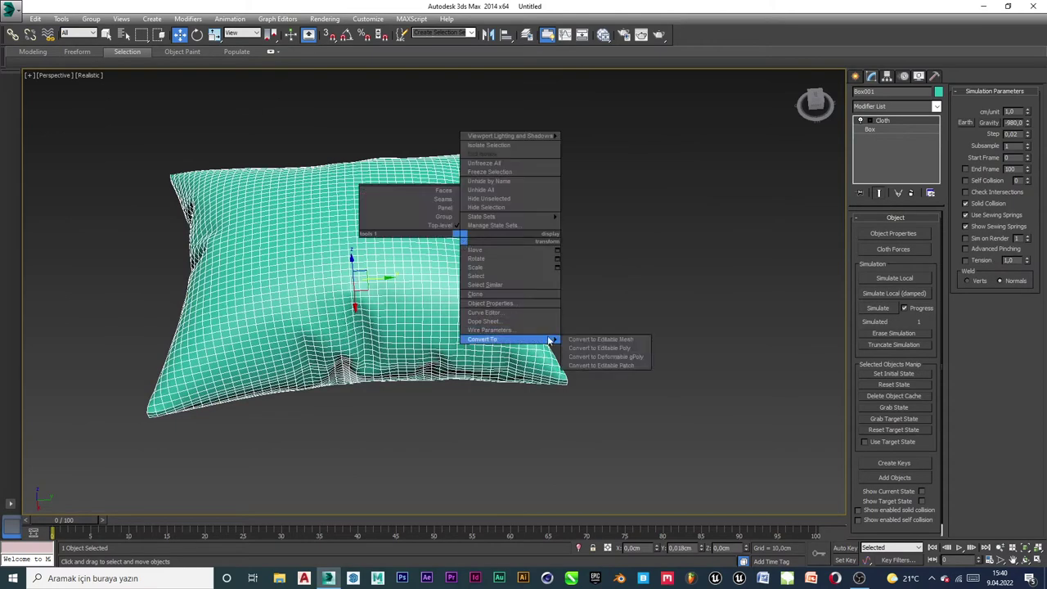
left_click(606, 347)
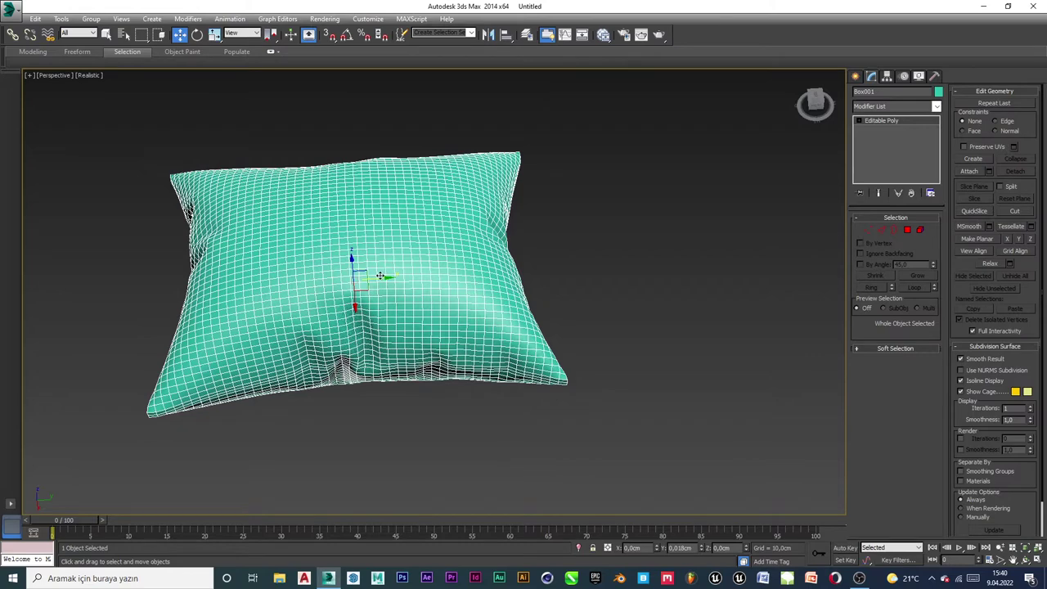
Make an independent copy of the pillow along the Y axis and place it at about Y 106 cm
left_click_drag(380, 276, 769, 255, "shift")
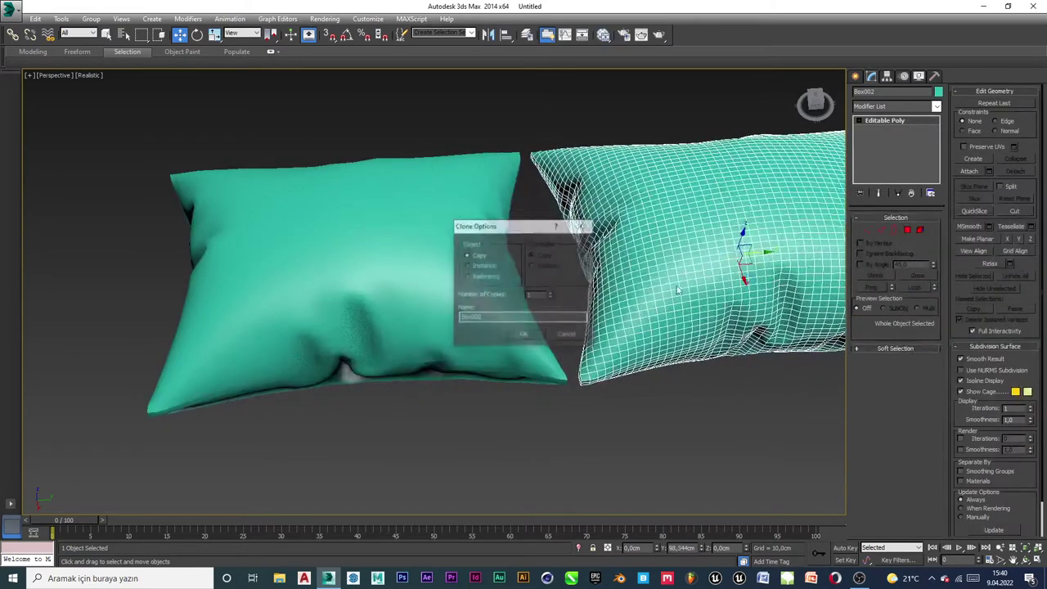
left_click(528, 335)
scroll(692, 386, "down", 2)
middle_click_drag(690, 384, 570, 401)
left_click(621, 421)
left_click(615, 352)
middle_click_drag(615, 352, 545, 268)
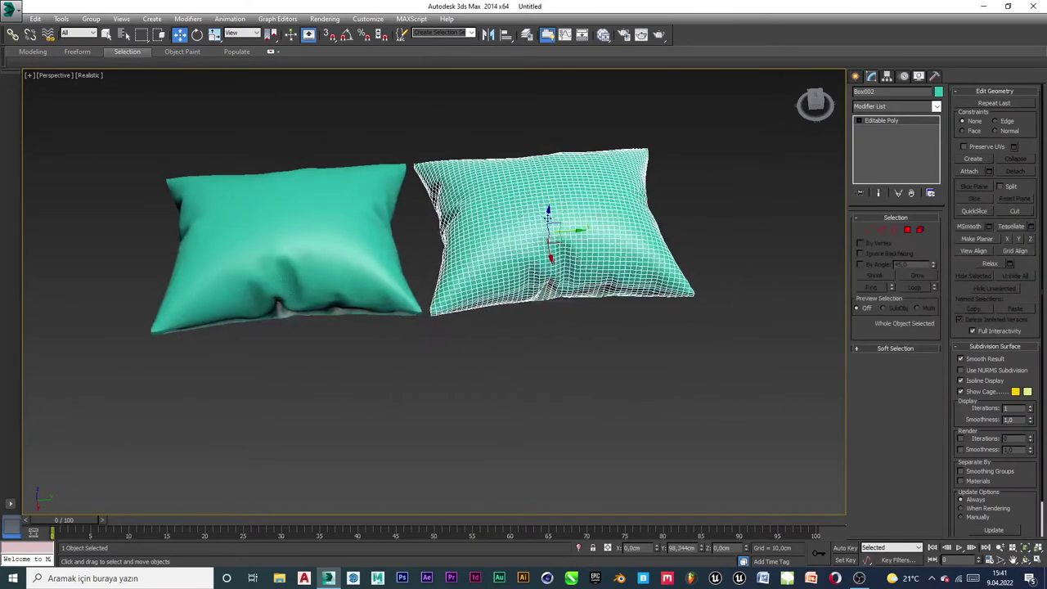
left_click_drag(577, 232, 597, 232)
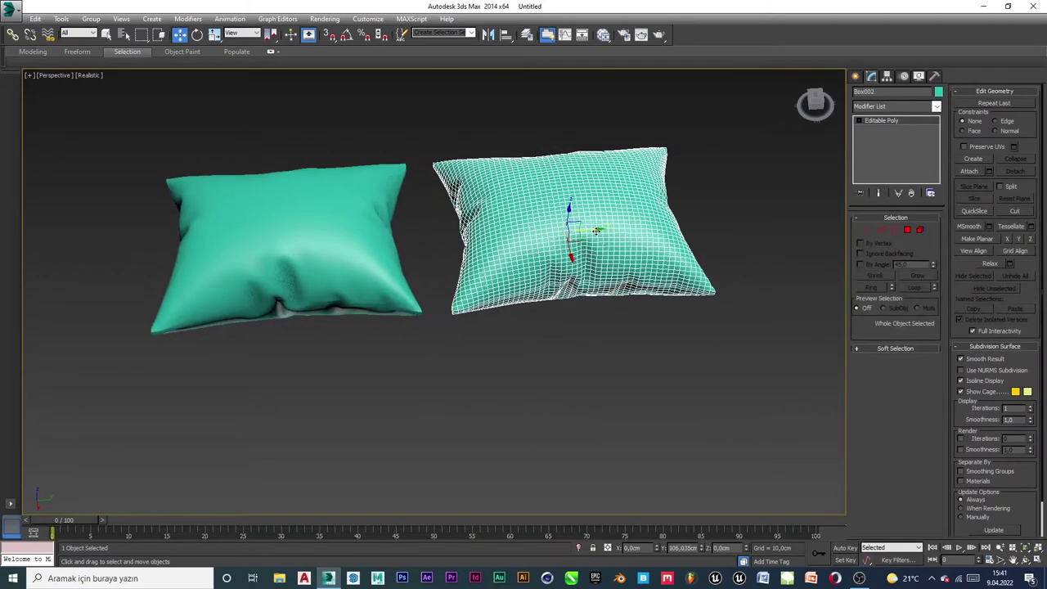
left_click(660, 313)
left_click(533, 259)
scroll(534, 259, "up", 3)
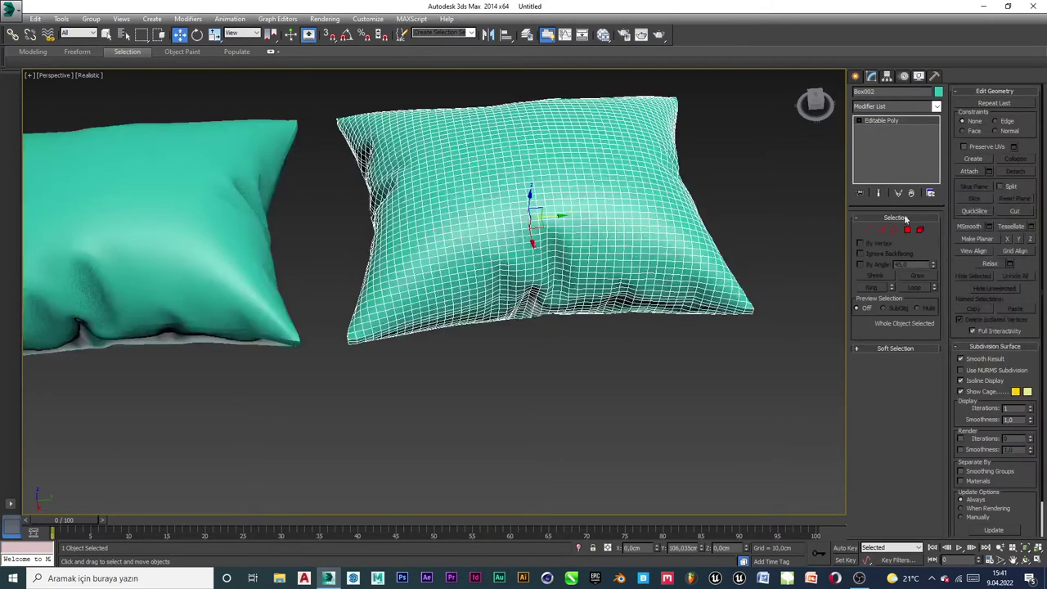
Select the full edge loop that runs along the middle of the copied pillow's side seam, starting from a corner edge
left_click(881, 231)
scroll(356, 362, "up", 5)
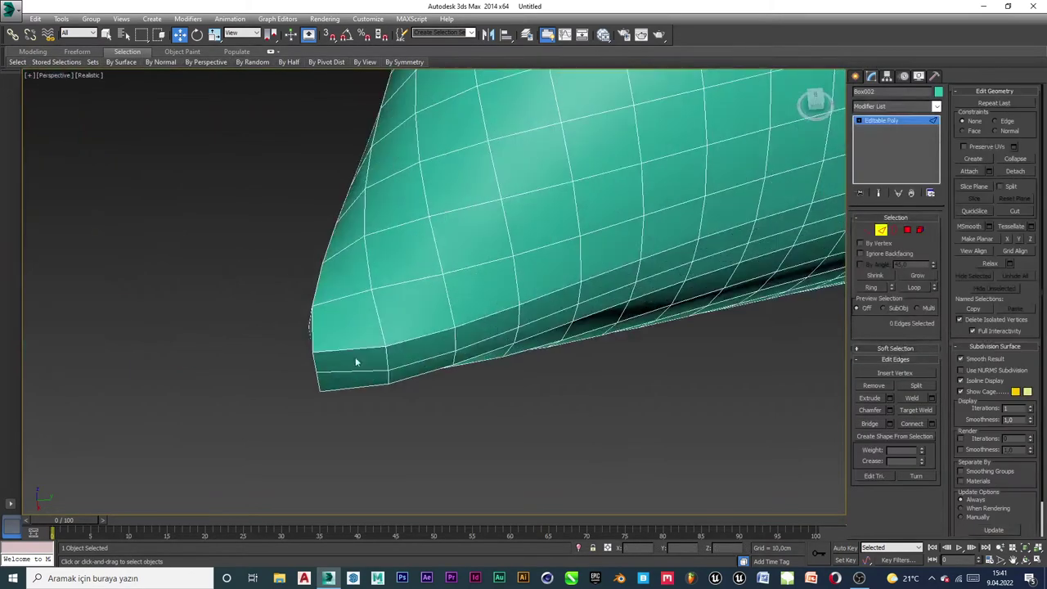
left_click(349, 371)
scroll(450, 345, "down", 4)
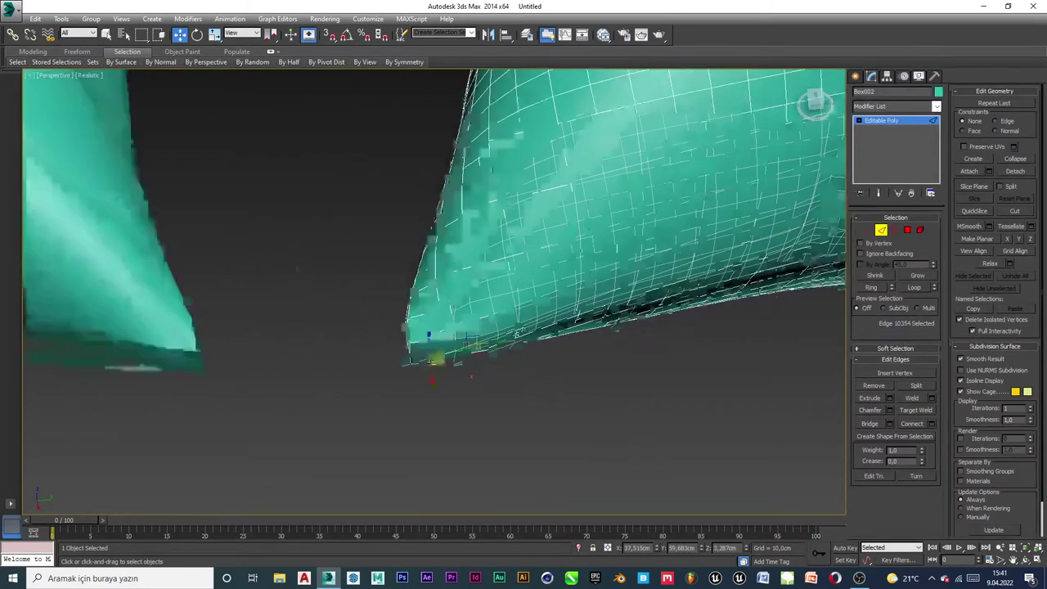
middle_click_drag(531, 329, 462, 325, "alt")
scroll(650, 335, "down", 3)
middle_click_drag(650, 337, 531, 328)
left_click(923, 289)
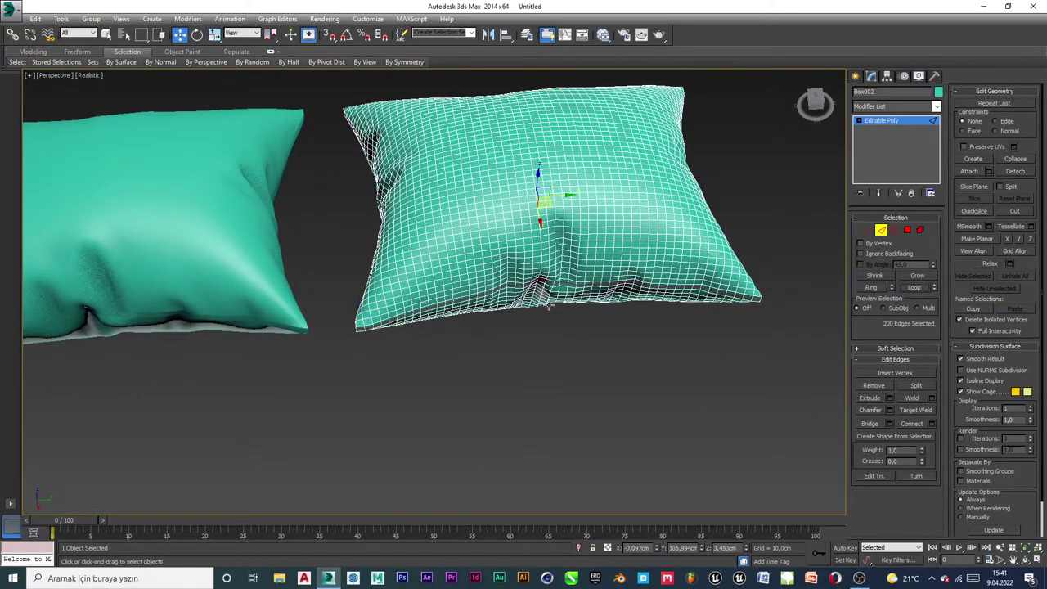
scroll(550, 305, "up", 5)
scroll(599, 277, "down", 3)
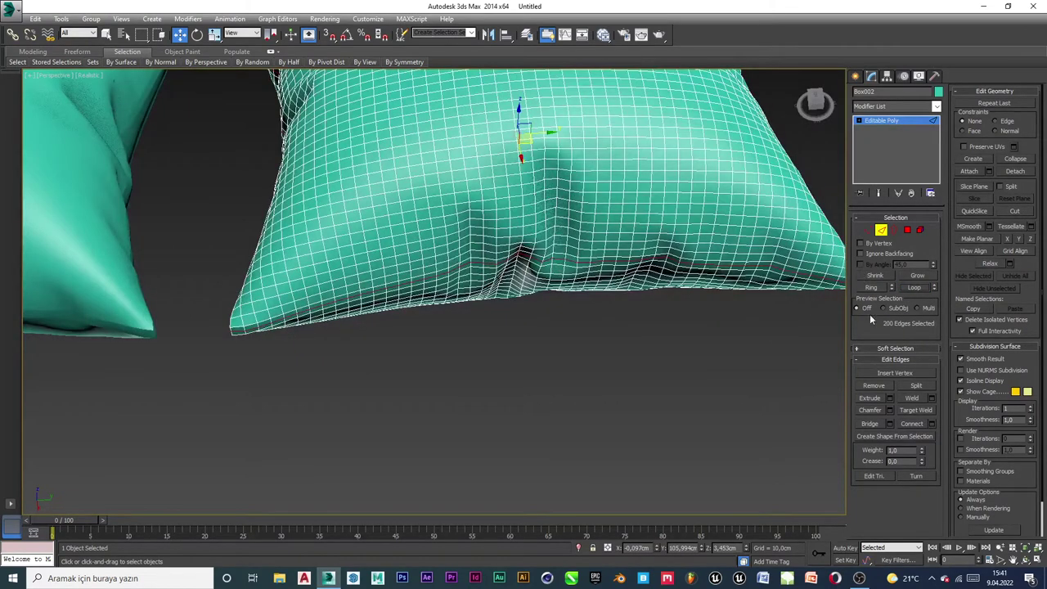
Extrude the selected seam loop outward by a little over 1 cm with a 3 cm width to form a raised border
left_click(889, 399)
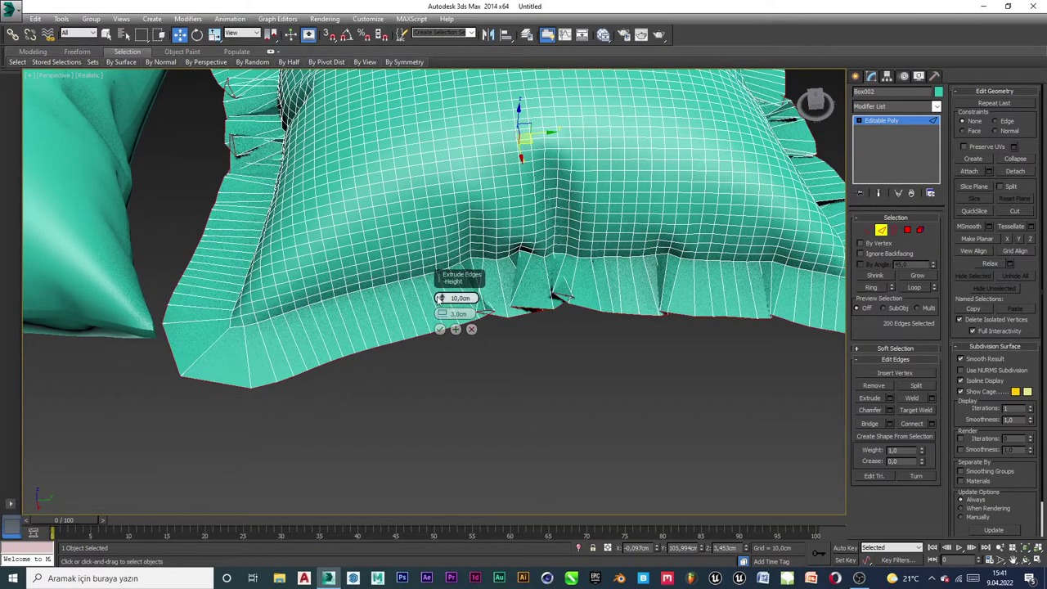
left_click_drag(442, 298, 445, 337)
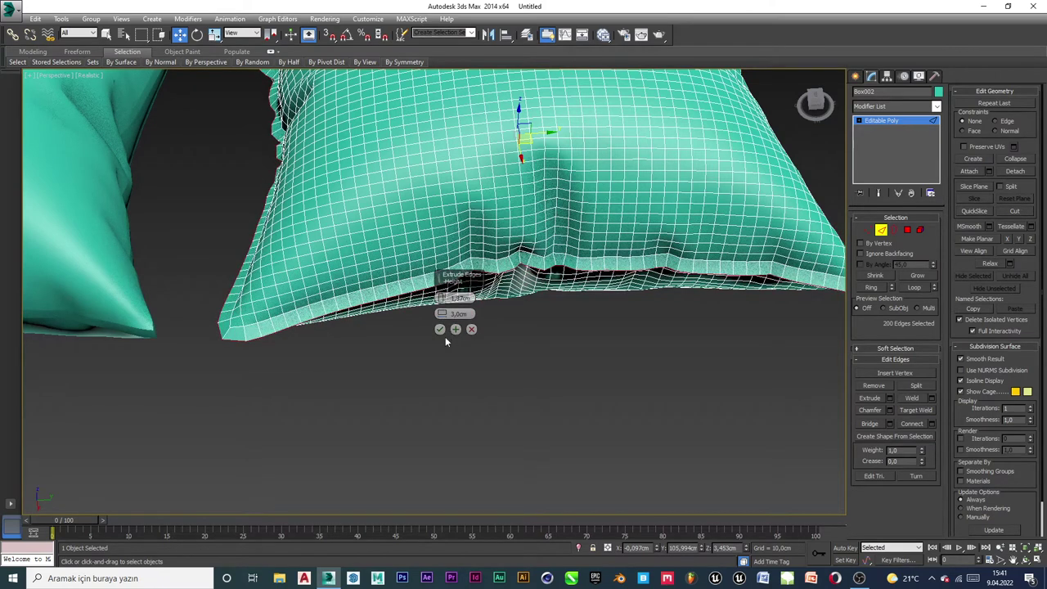
left_click(456, 329)
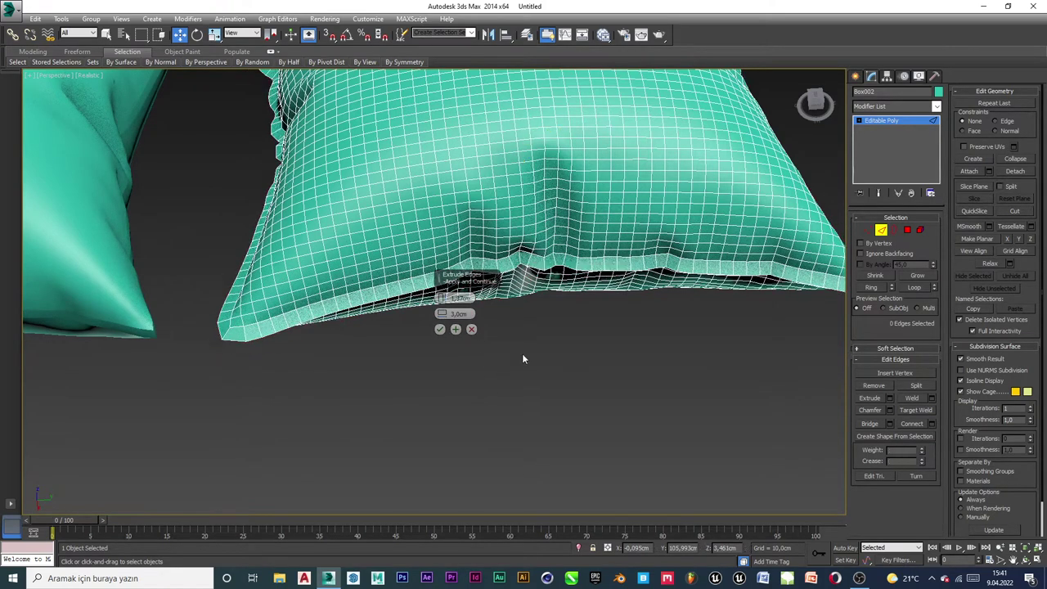
left_click(439, 329)
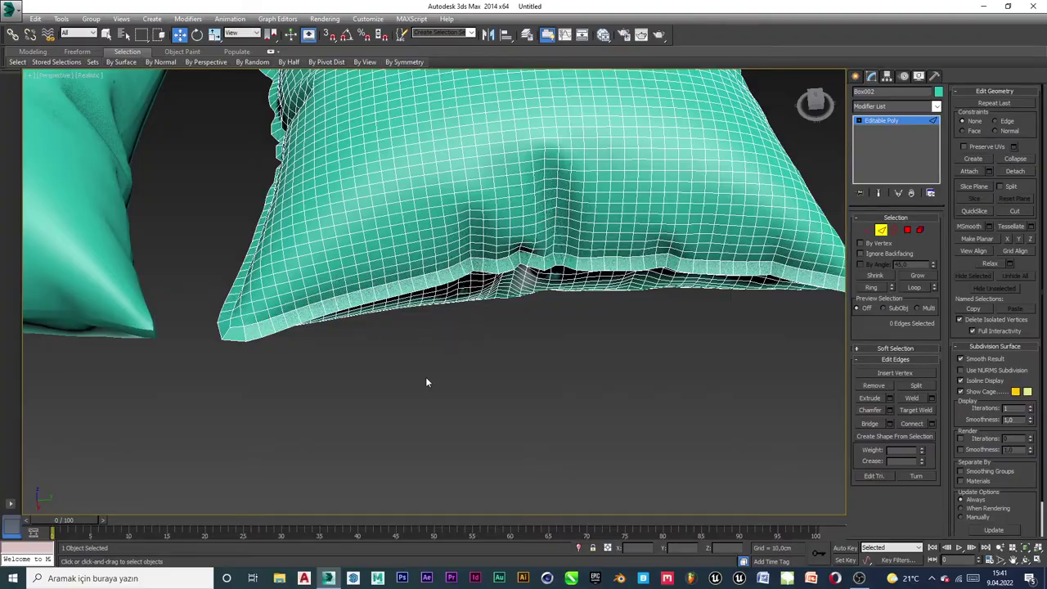
middle_click_drag(533, 271, 508, 312)
scroll(495, 260, "down", 5)
scroll(436, 376, "up", 4)
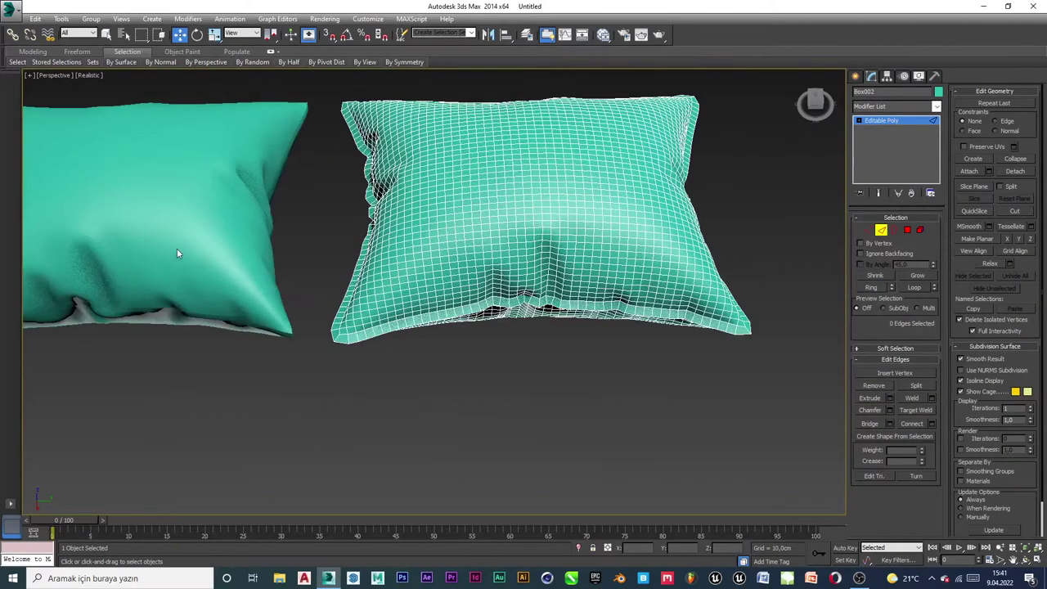
Leave edge editing and make an independent copy of the original pillow about 266.5 cm along the Y axis
scroll(363, 317, "down", 5)
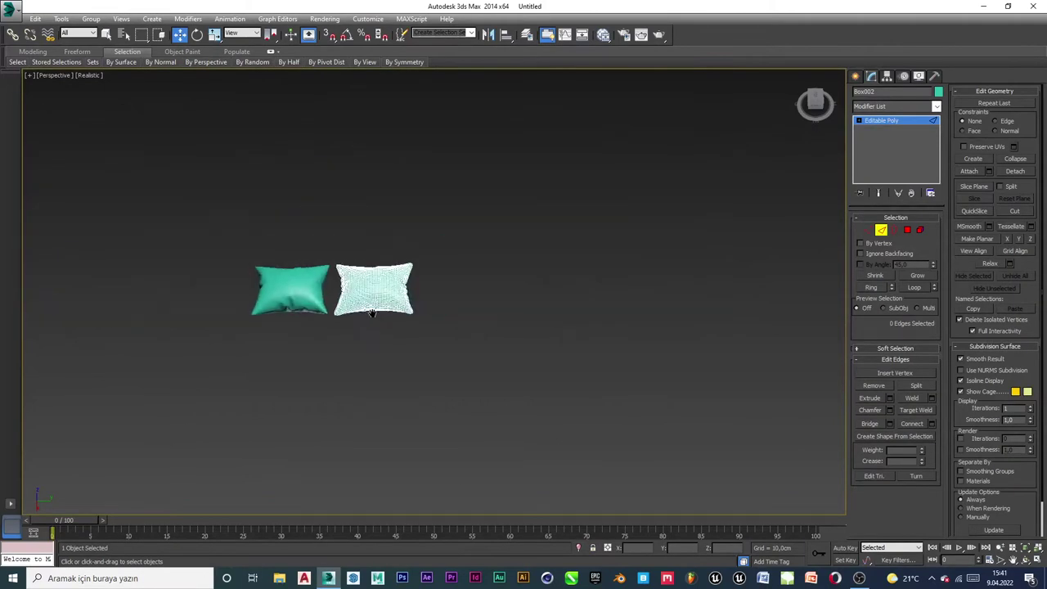
left_click(891, 231)
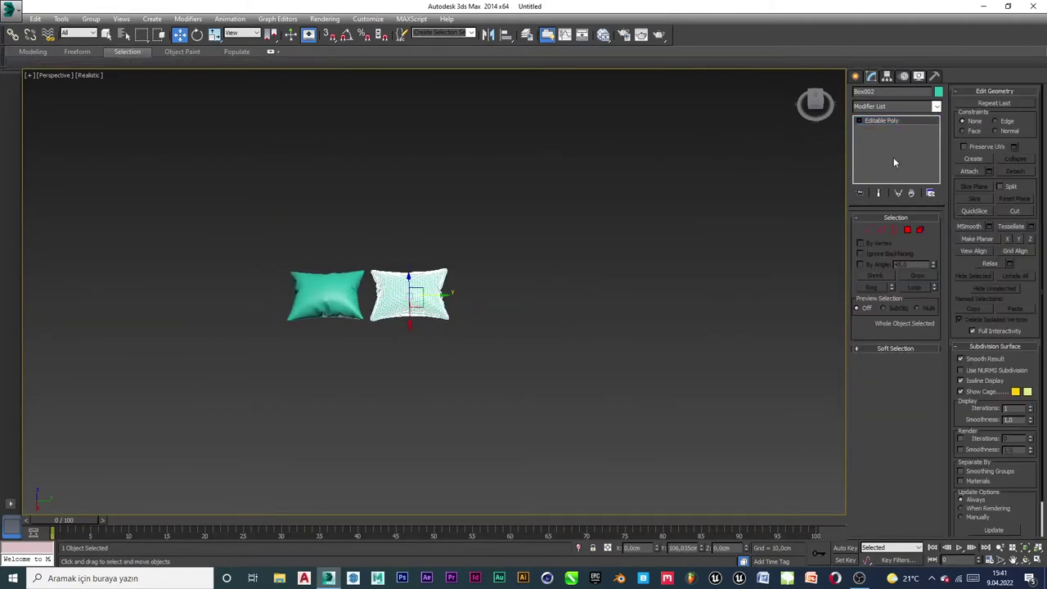
left_click(342, 293)
scroll(342, 293, "up", 3)
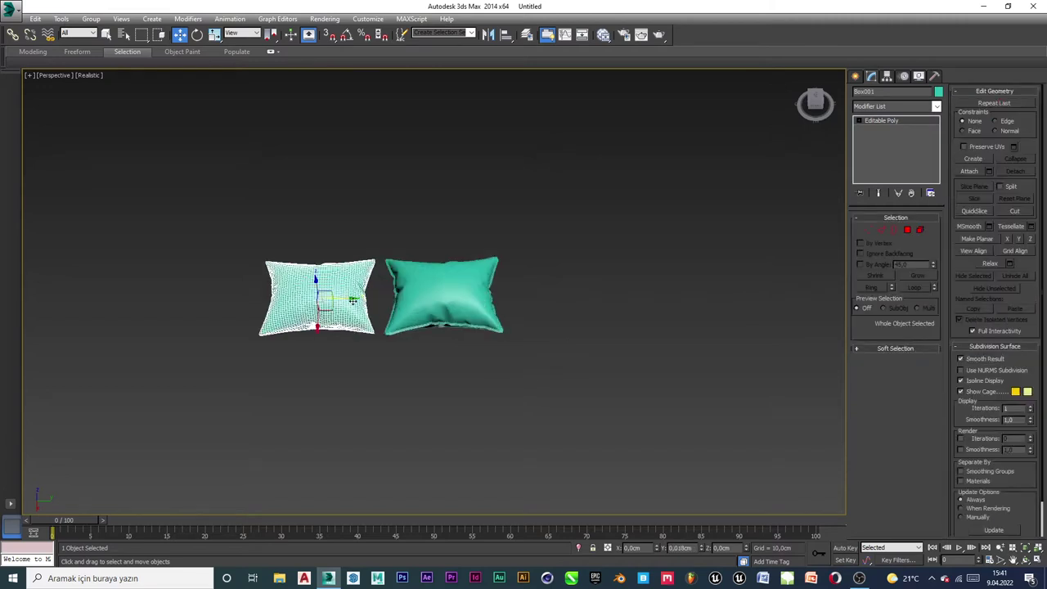
key("Caps_Lock")
key("Caps_Lock")
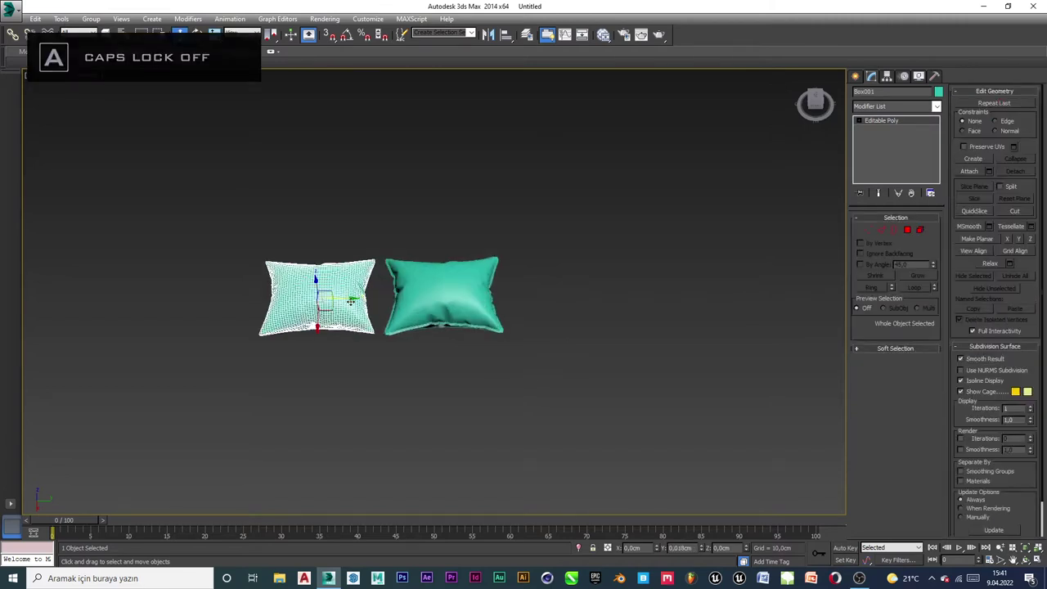
left_click_drag(347, 298, 667, 295, "shift")
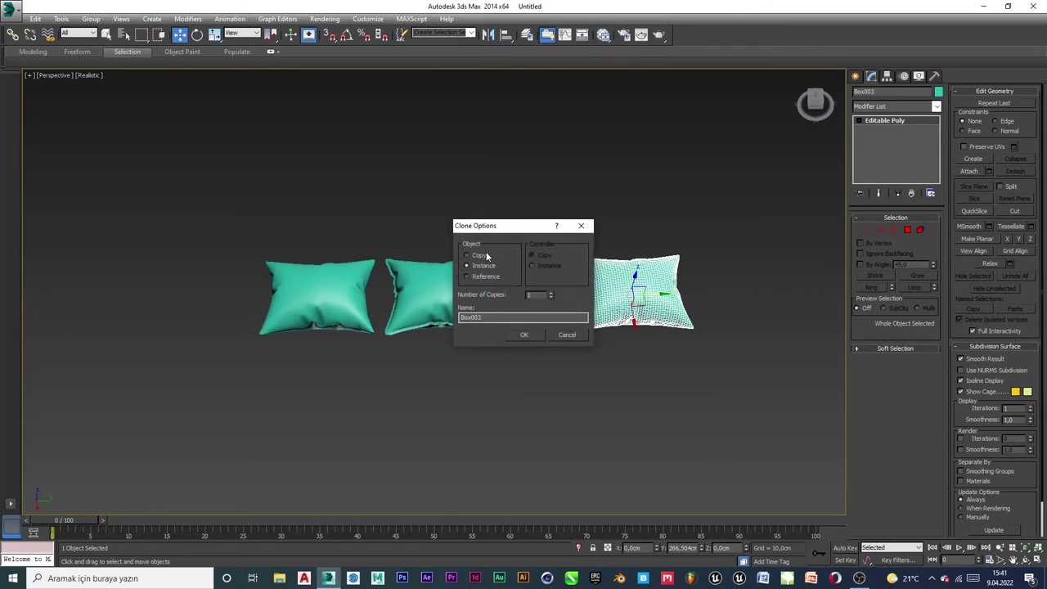
left_click(525, 335)
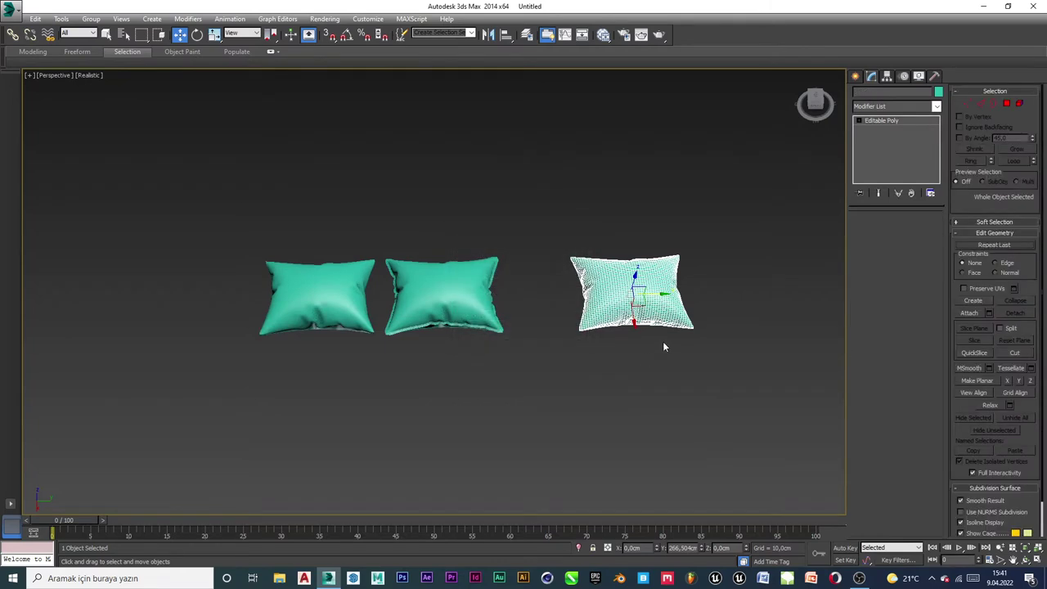
Select the full edge loop along the middle of the third pillow's side seam, starting from a corner edge
left_click(662, 341)
scroll(663, 287, "up", 3)
left_click(663, 286)
middle_click_drag(715, 316, 548, 315)
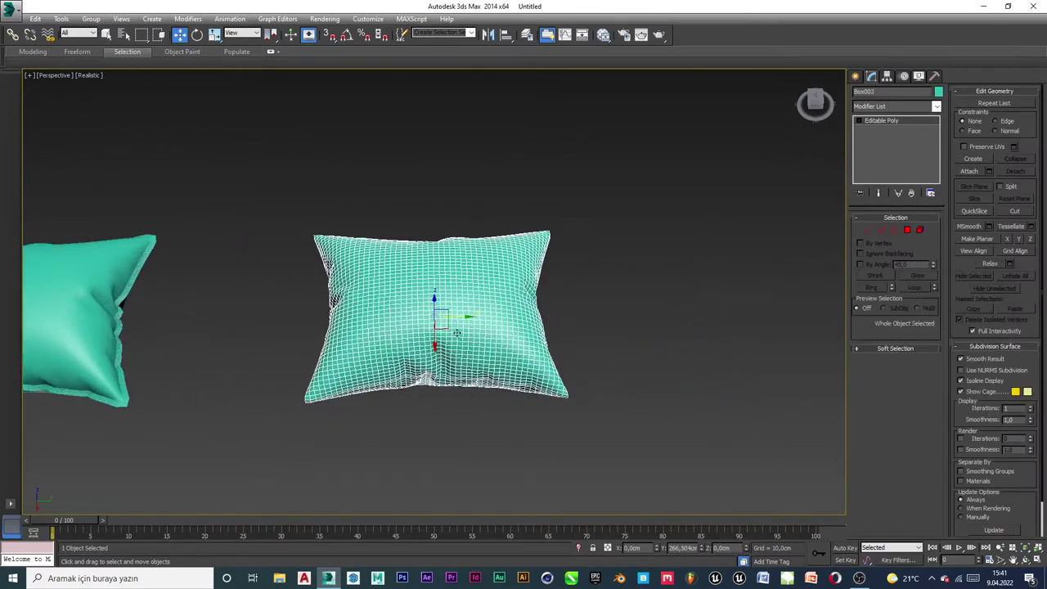
left_click(882, 230)
scroll(294, 463, "up", 6)
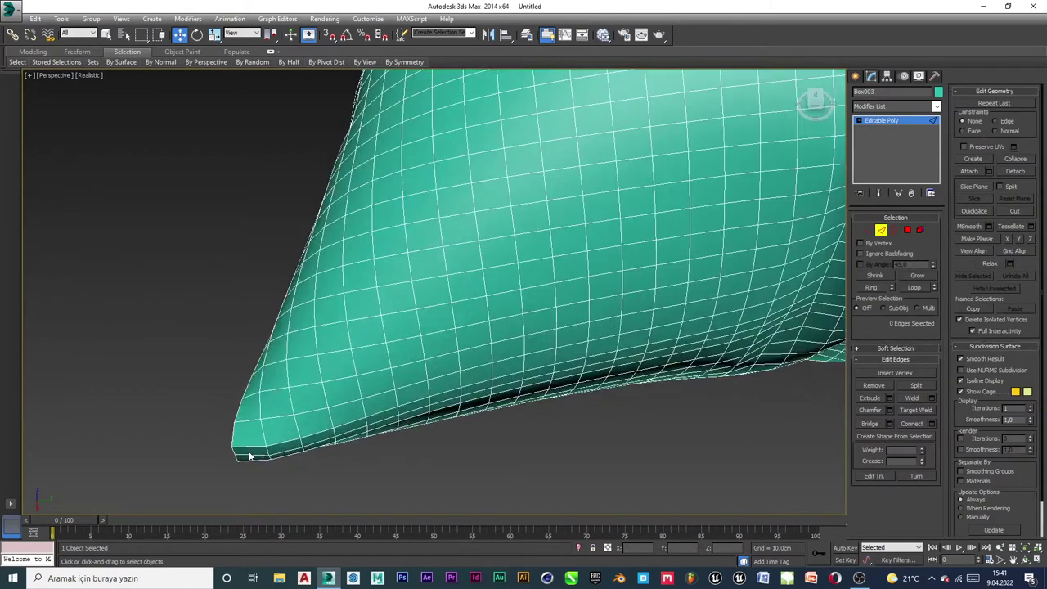
left_click(249, 455)
scroll(449, 446, "down", 10)
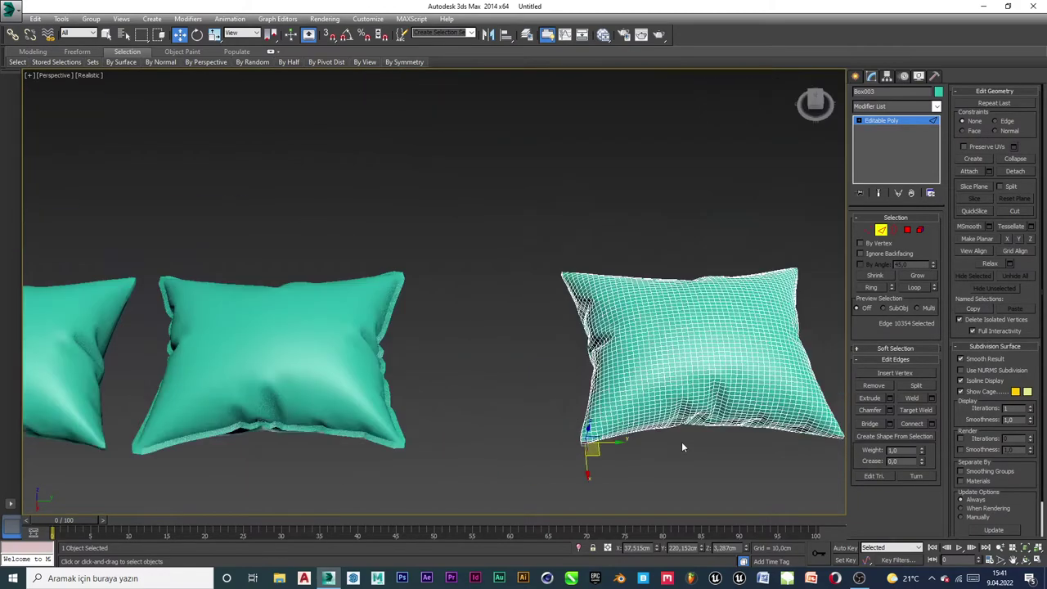
middle_click_drag(682, 444, 582, 370)
scroll(556, 380, "up", 5)
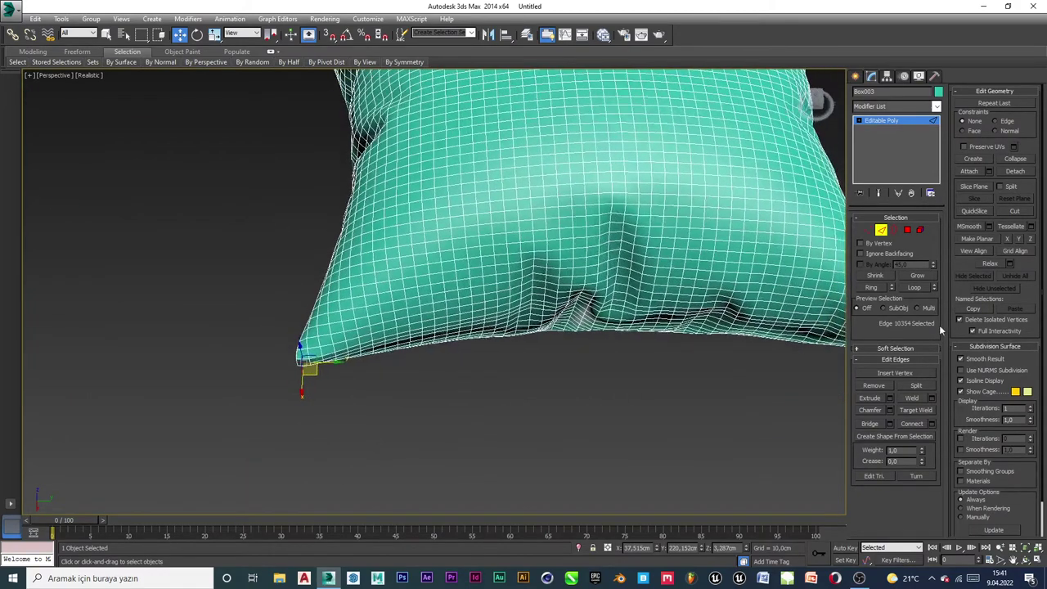
left_click(916, 288)
middle_click_drag(609, 331, 466, 366)
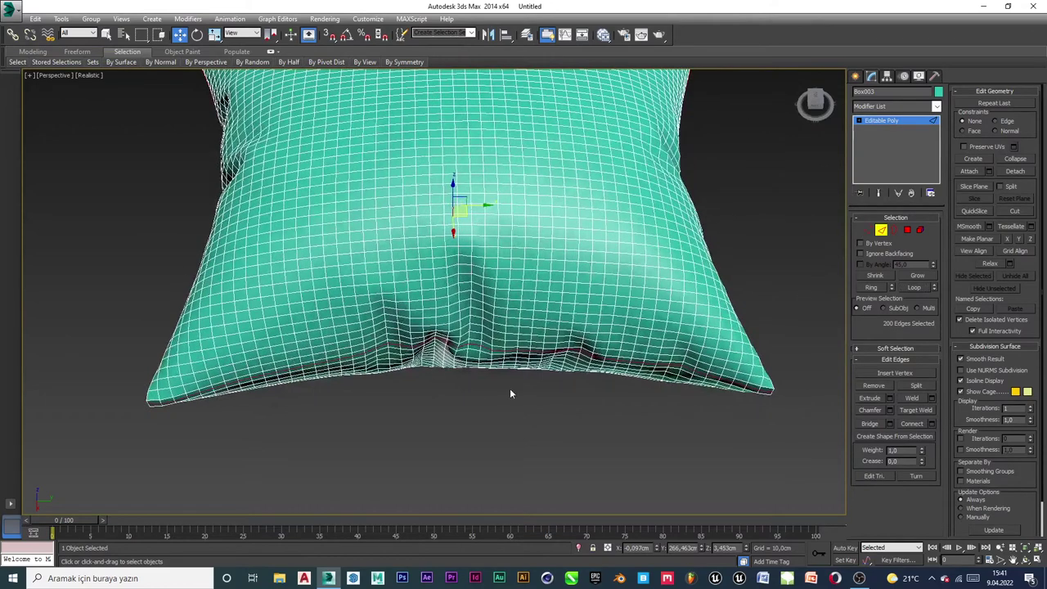
middle_click_drag(567, 403, 610, 416)
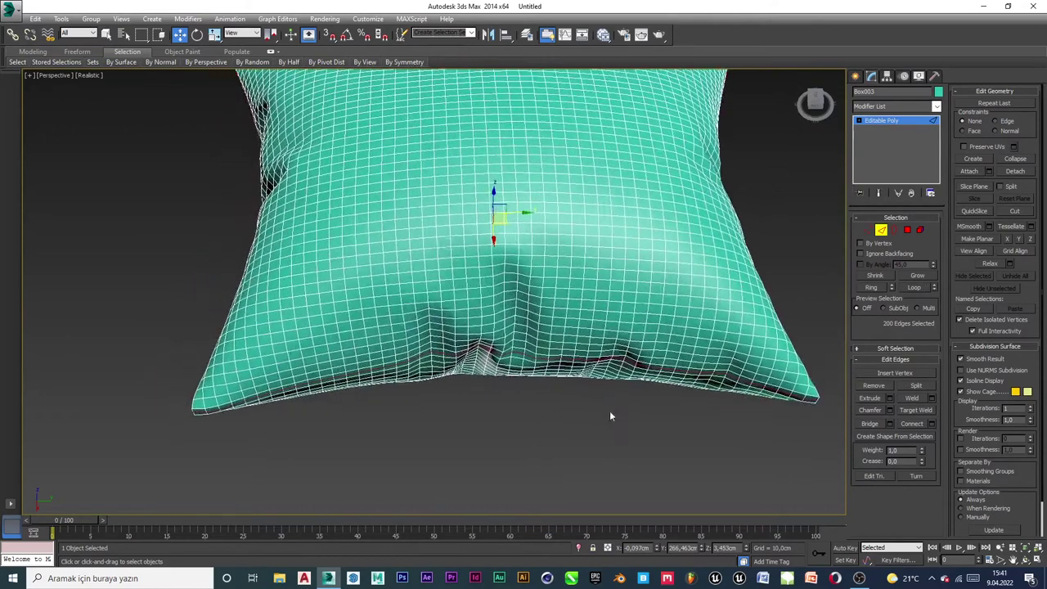
Extrude the third pillow's seam loop inward with height -0.438 cm and width 3 cm, then deselect and leave sub-object editing
left_click(889, 398)
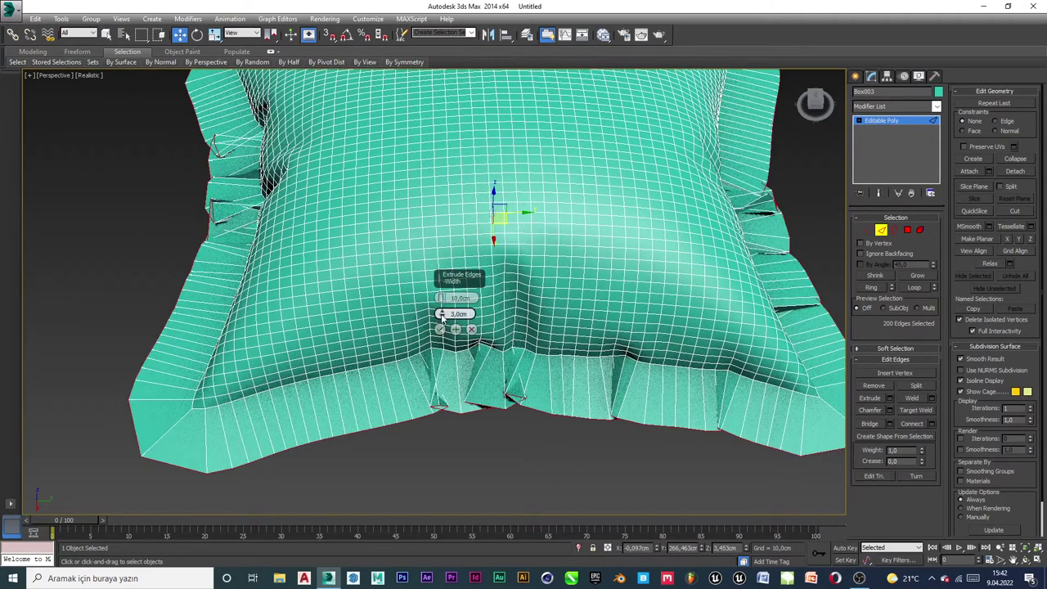
left_click_drag(441, 298, 448, 348)
left_click_drag(443, 299, 441, 305)
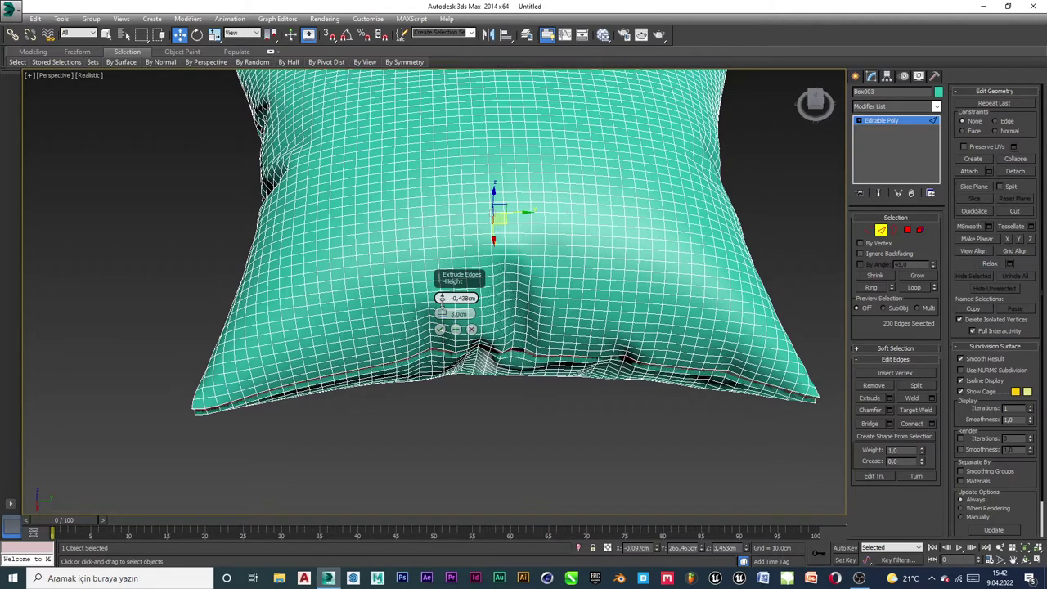
left_click(440, 329)
key("ctrl+d")
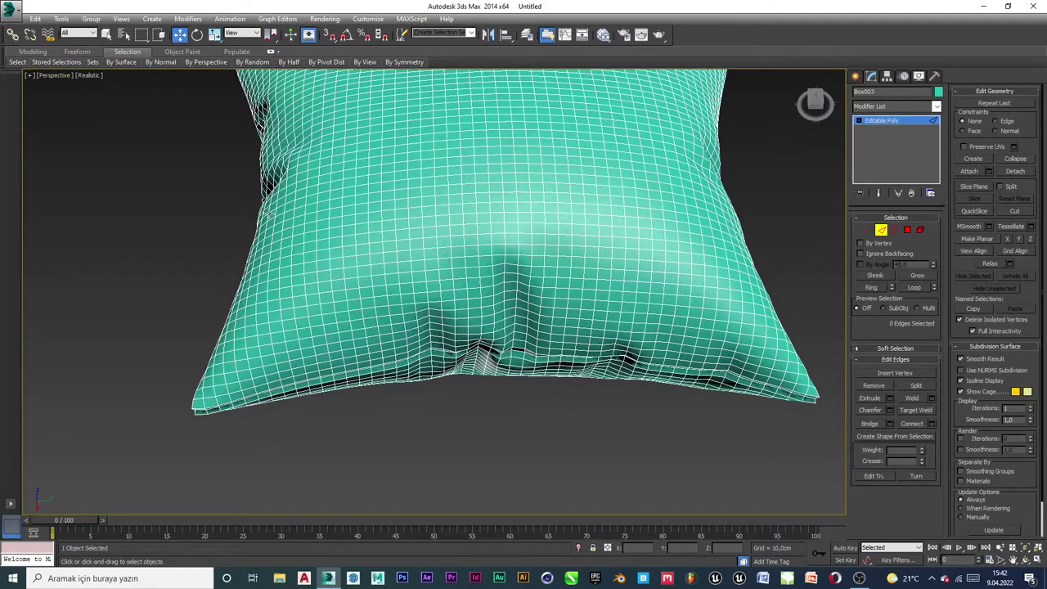
left_click(868, 231)
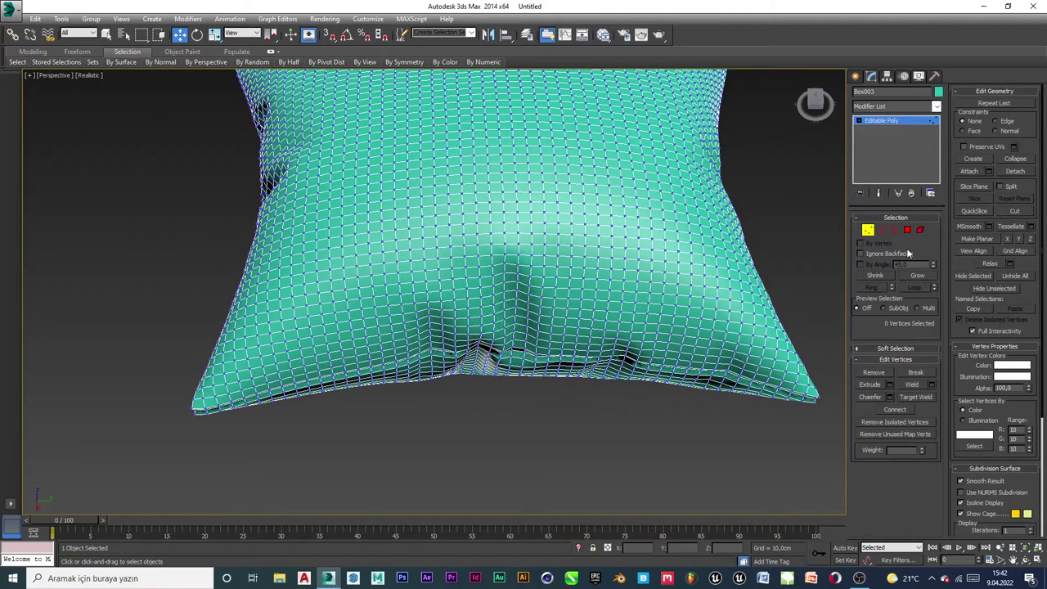
left_click(892, 123)
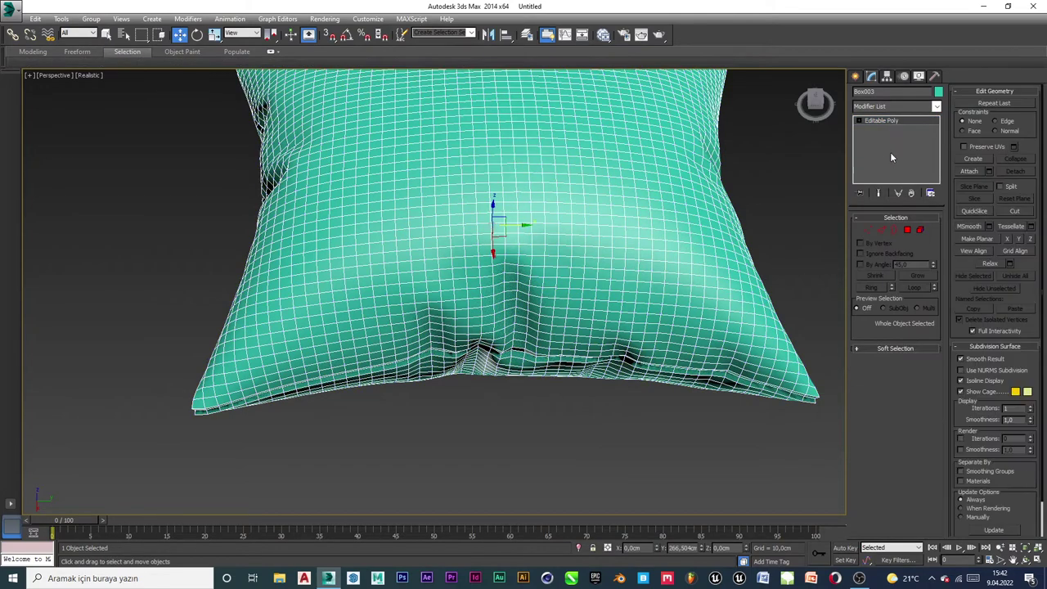
Examine the side seams of the second and third pillows up close to compare the raised and recessed borders
scroll(469, 423, "down", 7)
left_click(287, 348)
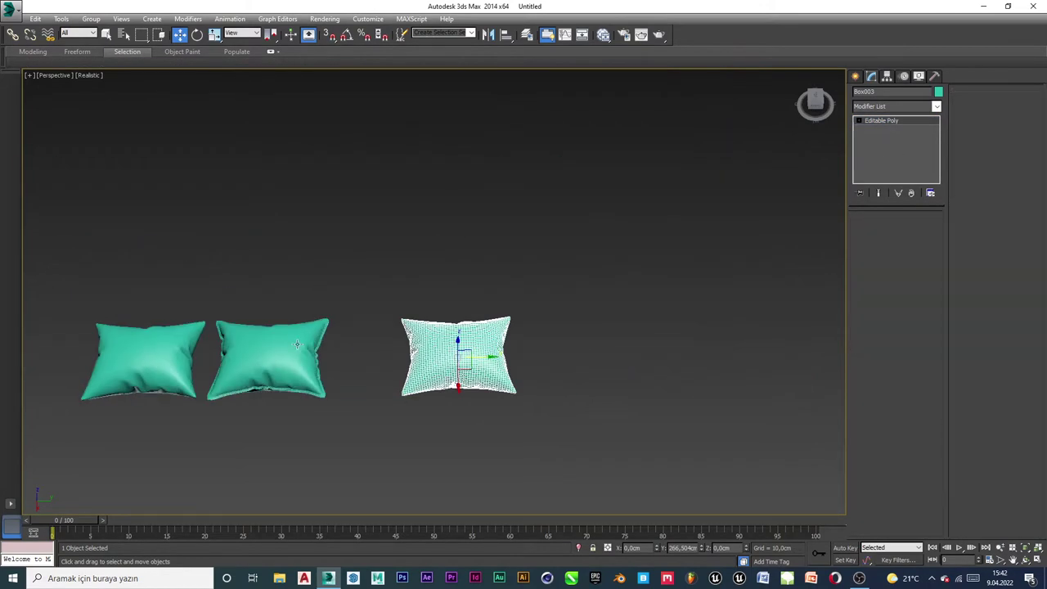
scroll(448, 422, "up", 5)
middle_click_drag(375, 451, 363, 400, "alt")
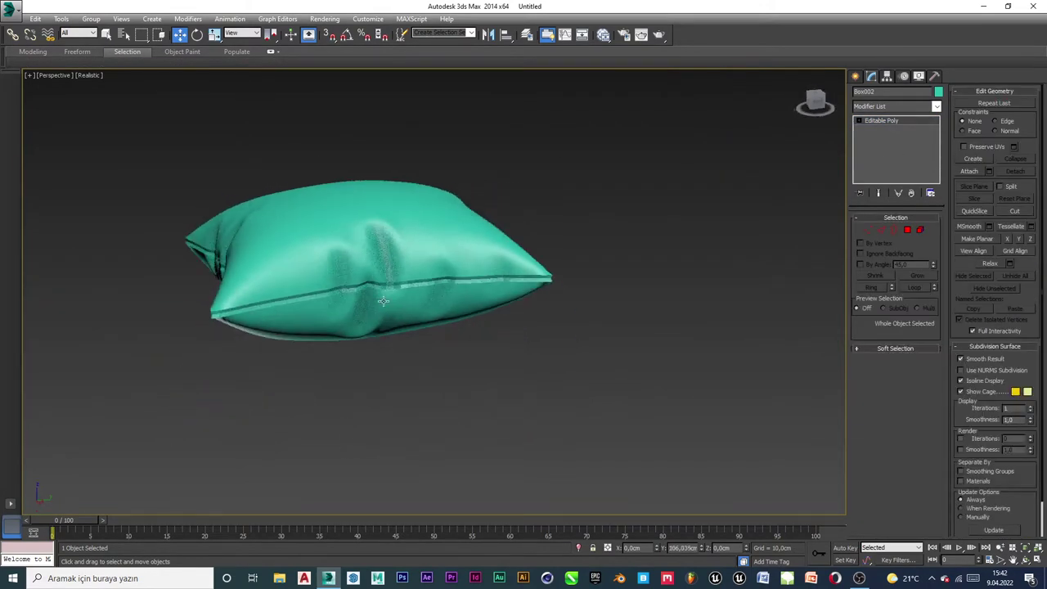
scroll(381, 303, "up", 2)
scroll(379, 308, "down", 1)
mouse_move(380, 311)
middle_mouse_down("alt")
mouse_move(336, 332)
mouse_move(367, 316)
middle_mouse_up("alt")
scroll(384, 326, "down", 3)
scroll(393, 331, "up", 2)
left_click(394, 331)
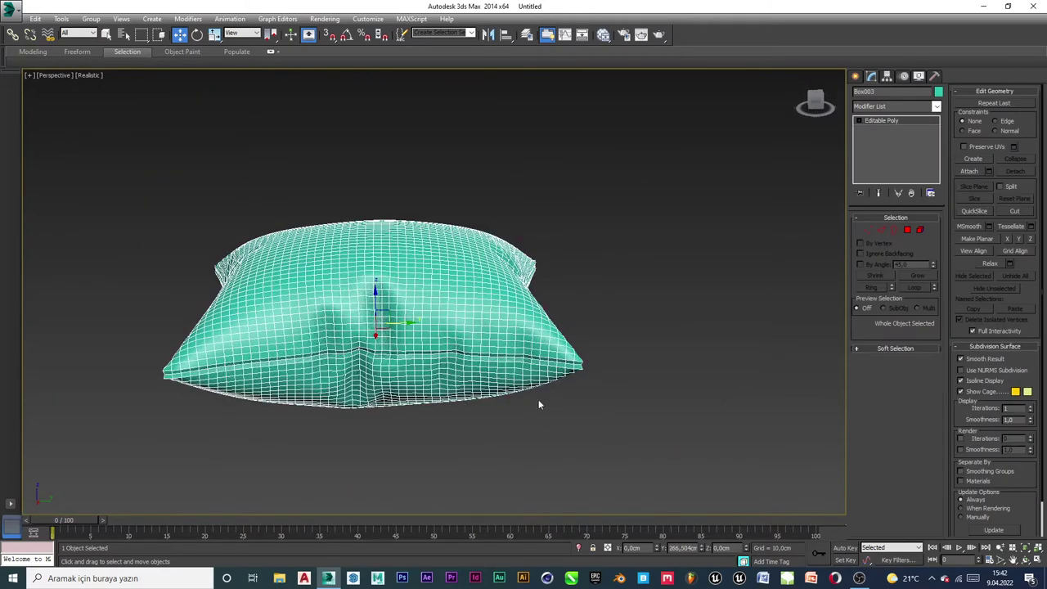
Apply a TurboSmooth modifier with 1 iteration to the third pillow and deselect it
left_click(874, 108)
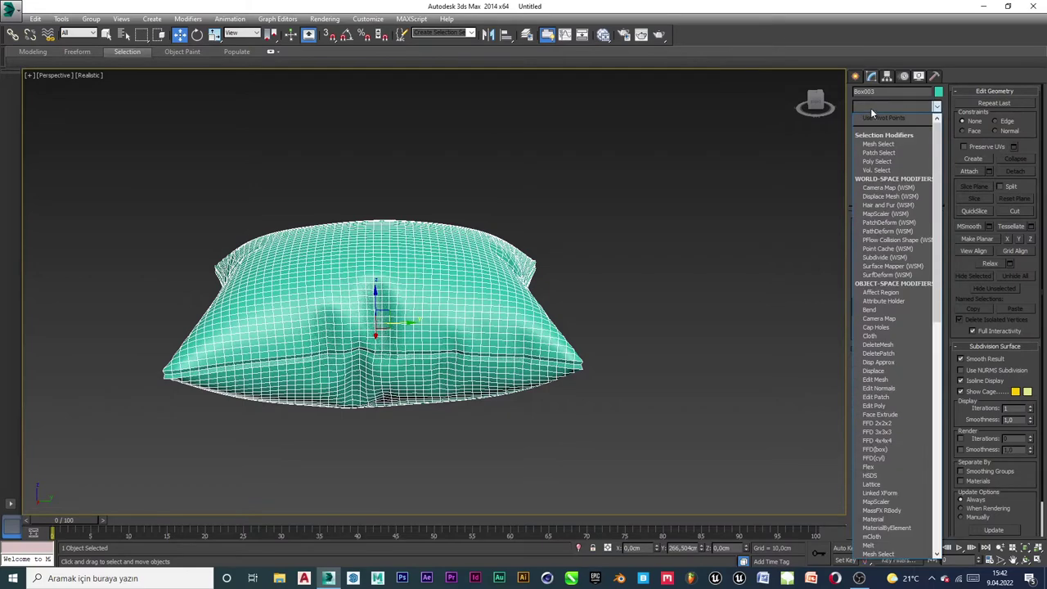
type("tu")
key("Return")
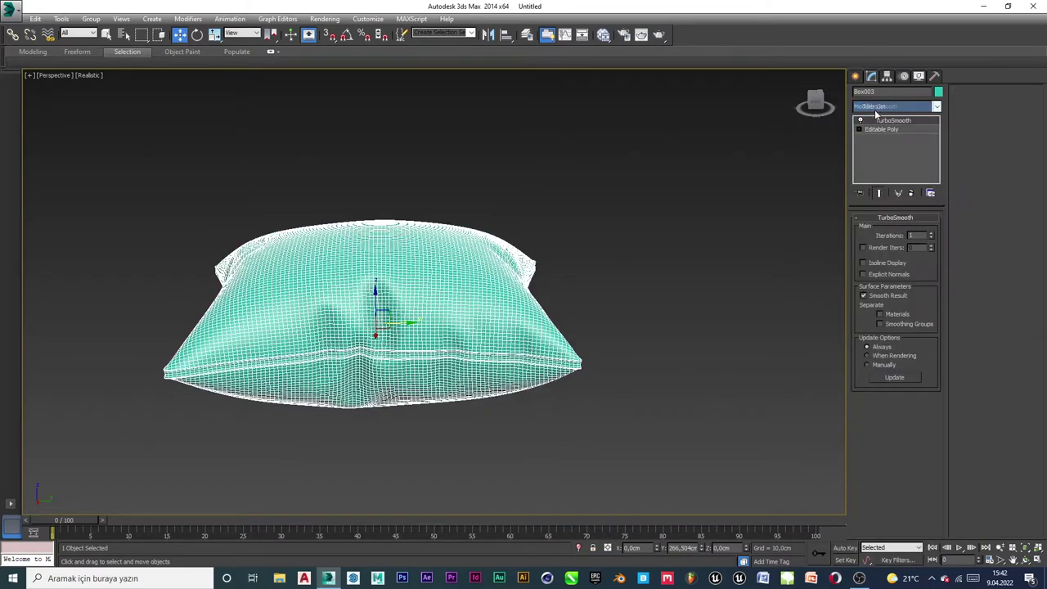
left_click(716, 223)
middle_click_drag(403, 305, 460, 296, "alt")
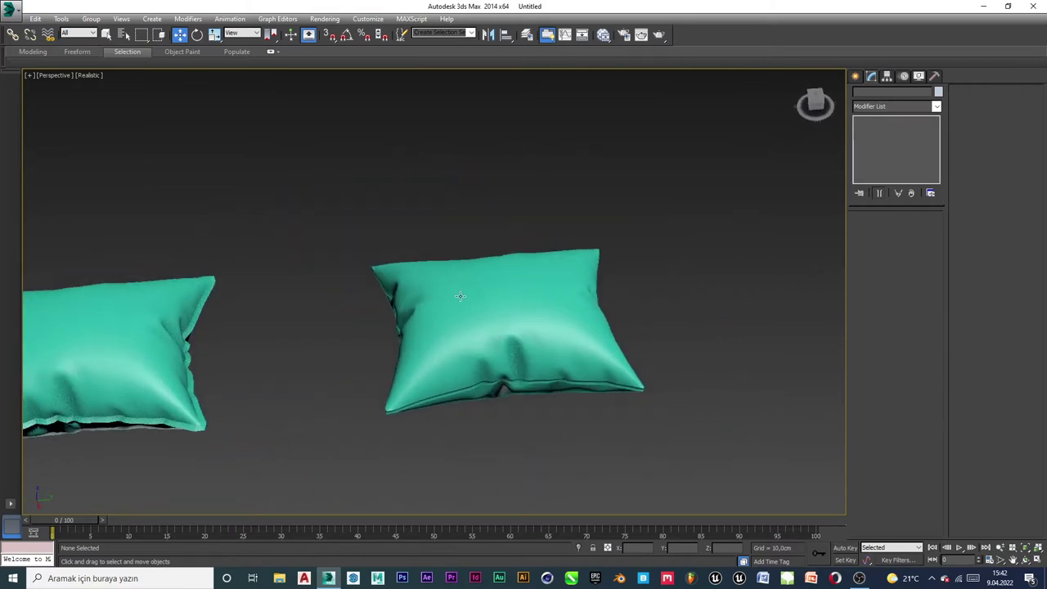
Turn off Shadows and Ambient Occlusion in the viewport's lighting configuration
left_click(29, 76)
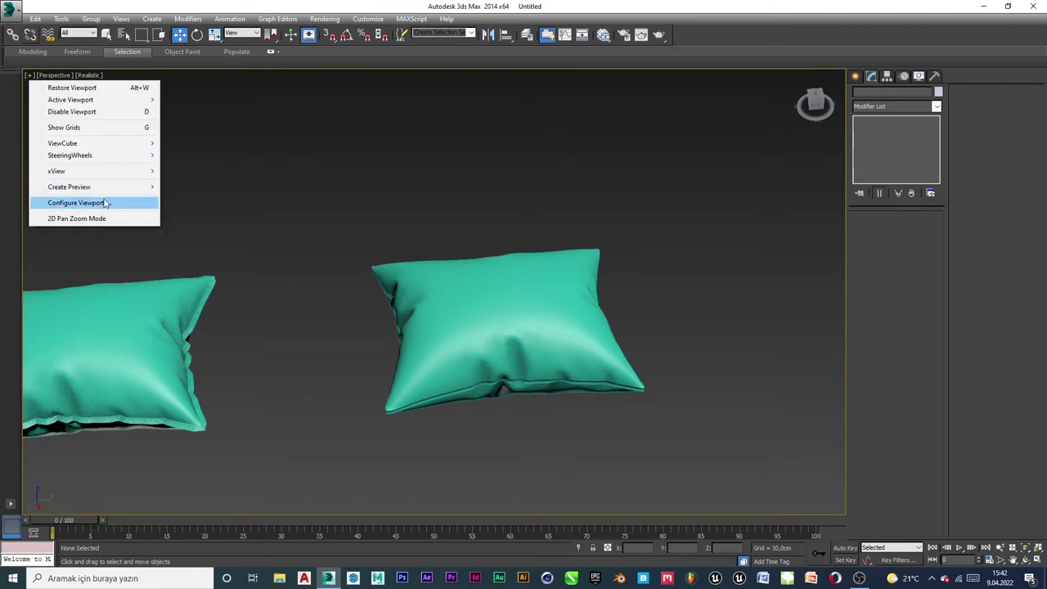
left_click(90, 203)
left_click(538, 327)
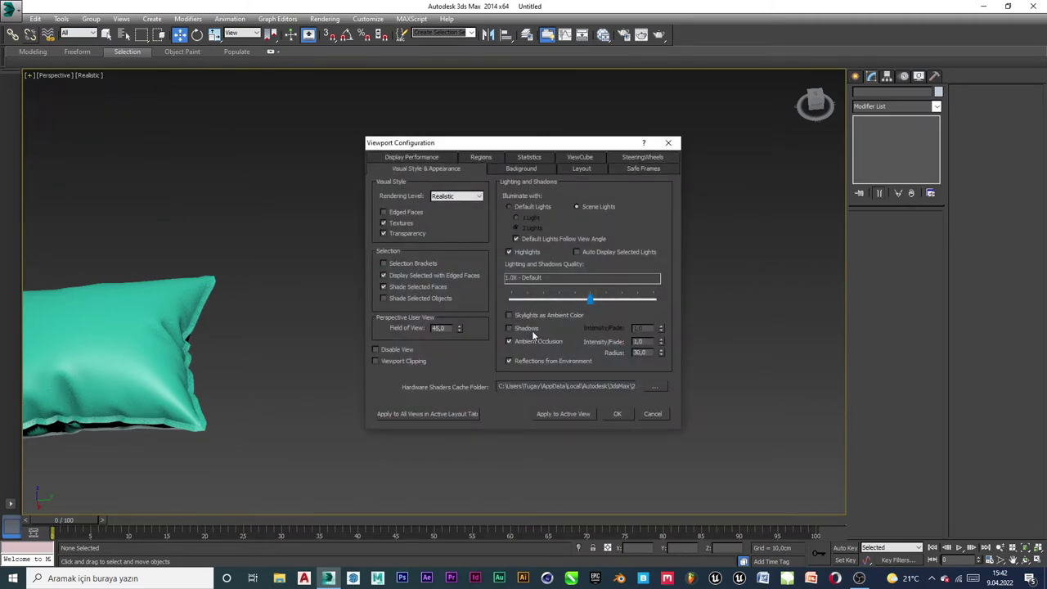
left_click(537, 343)
left_click(582, 416)
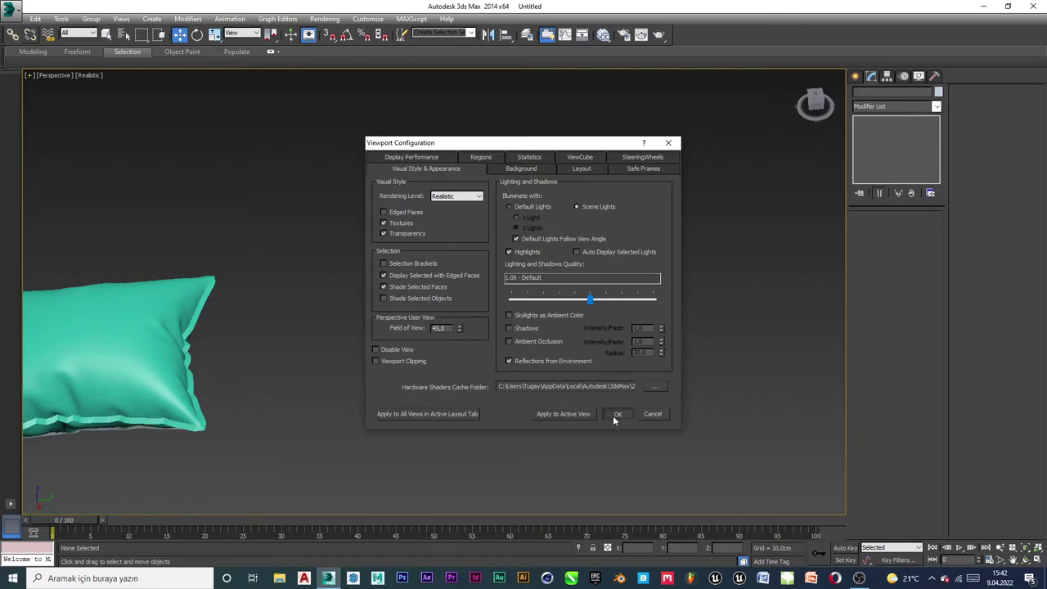
left_click(613, 417)
Make an independent copy of the original pillow at about 408 cm along the Y axis, beyond the third pillow
scroll(515, 346, "up", 5)
scroll(514, 347, "down", 3)
middle_click_drag(514, 347, 540, 343, "alt")
scroll(455, 379, "down", 4)
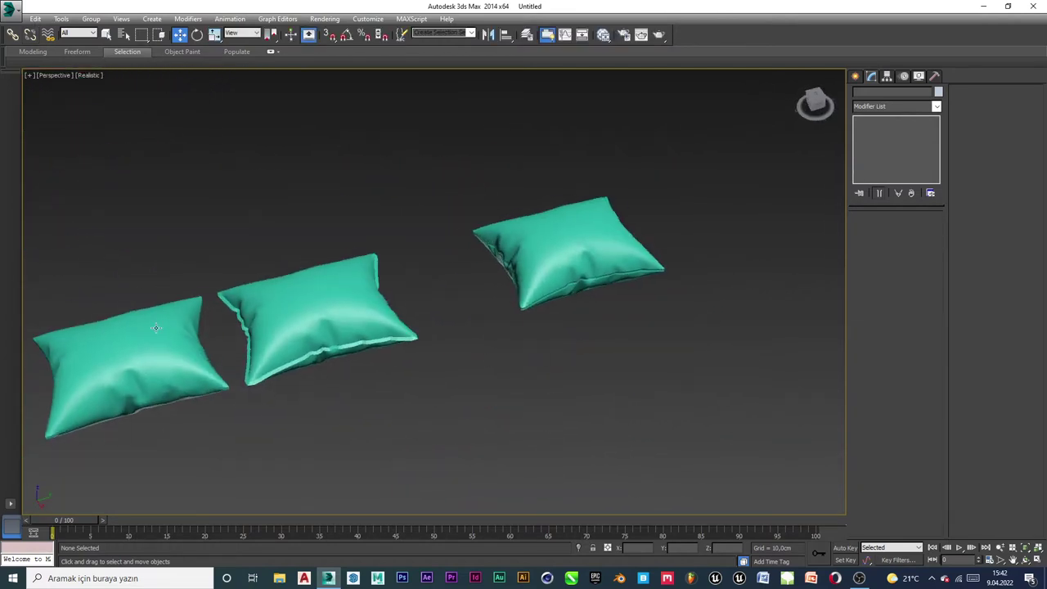
left_click(156, 328)
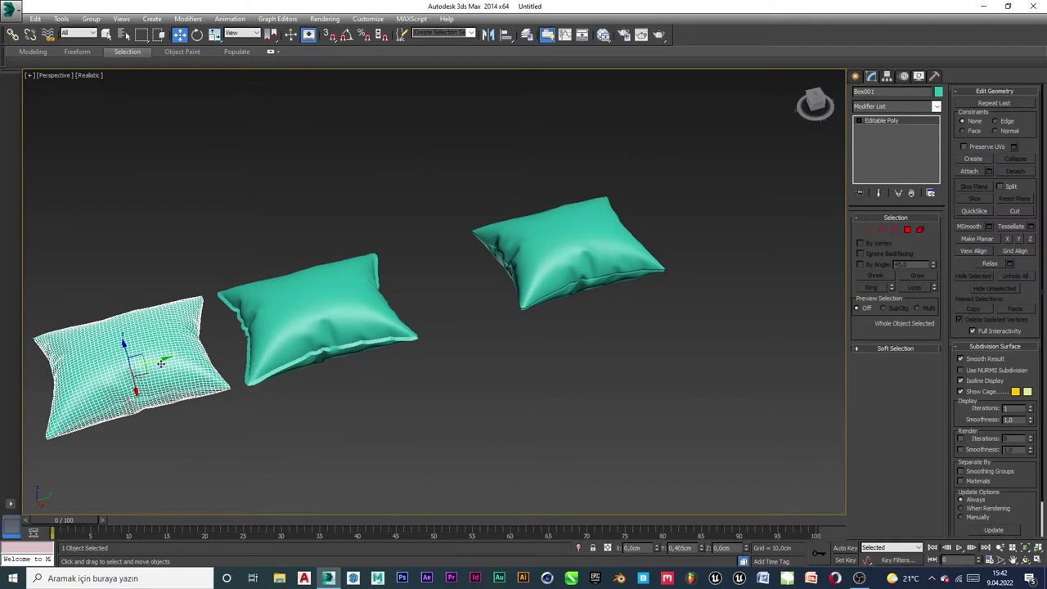
left_click_drag(151, 358, 781, 203, "shift")
left_click(524, 334)
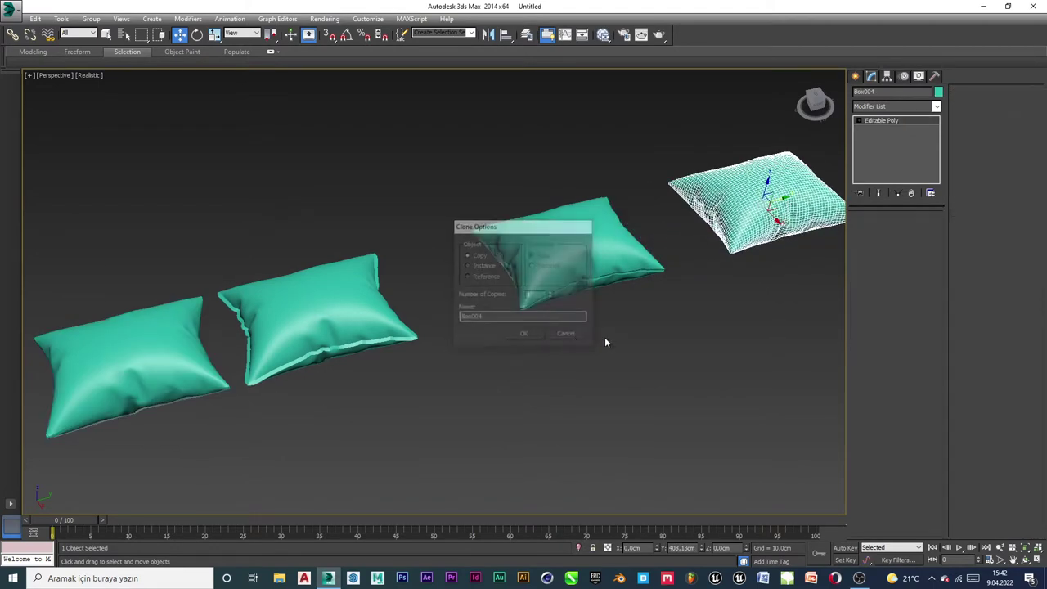
Select the full edge loop along the fourth pillow's side seam and convert it to a selection of the adjoining polygons
mouse_move(644, 337)
middle_mouse_down()
mouse_move(598, 327)
mouse_move(413, 409)
middle_mouse_up()
scroll(556, 335, "up", 3)
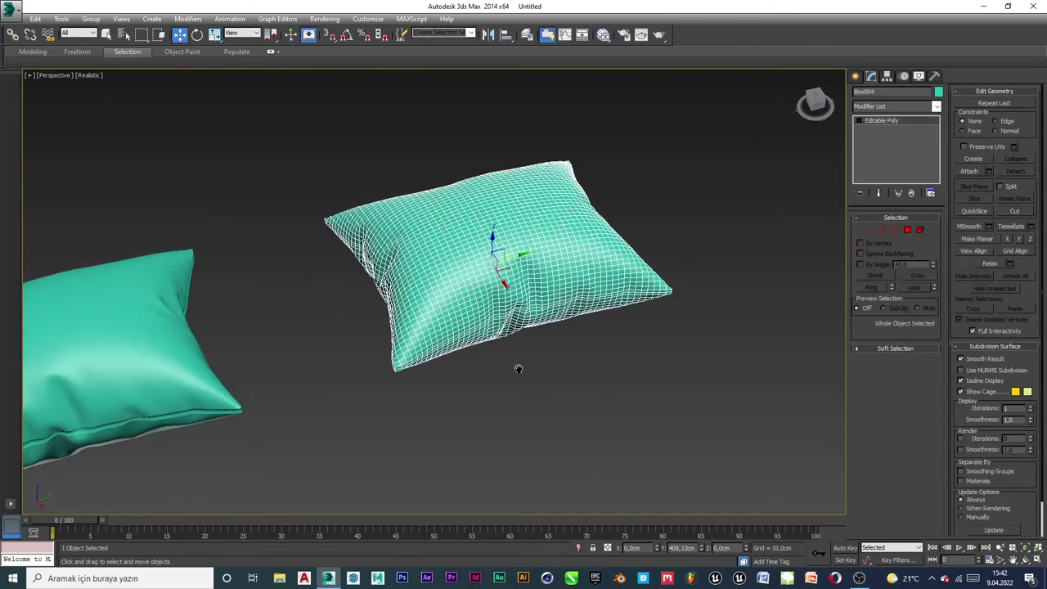
middle_click_drag(518, 367, 462, 340)
scroll(463, 345, "up", 4)
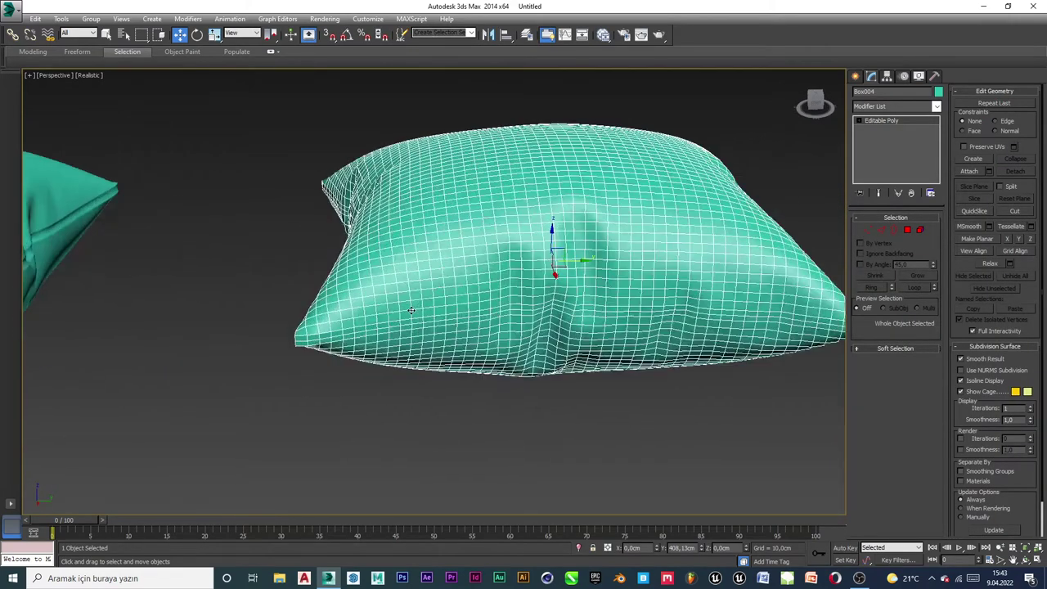
left_click(880, 230)
scroll(301, 338, "up", 2)
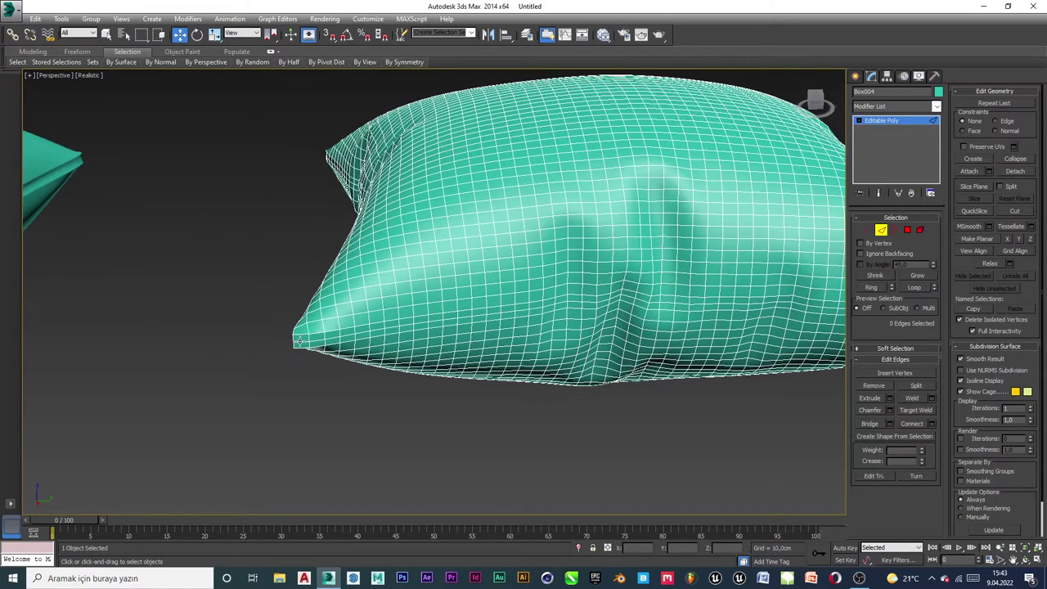
left_click(301, 342)
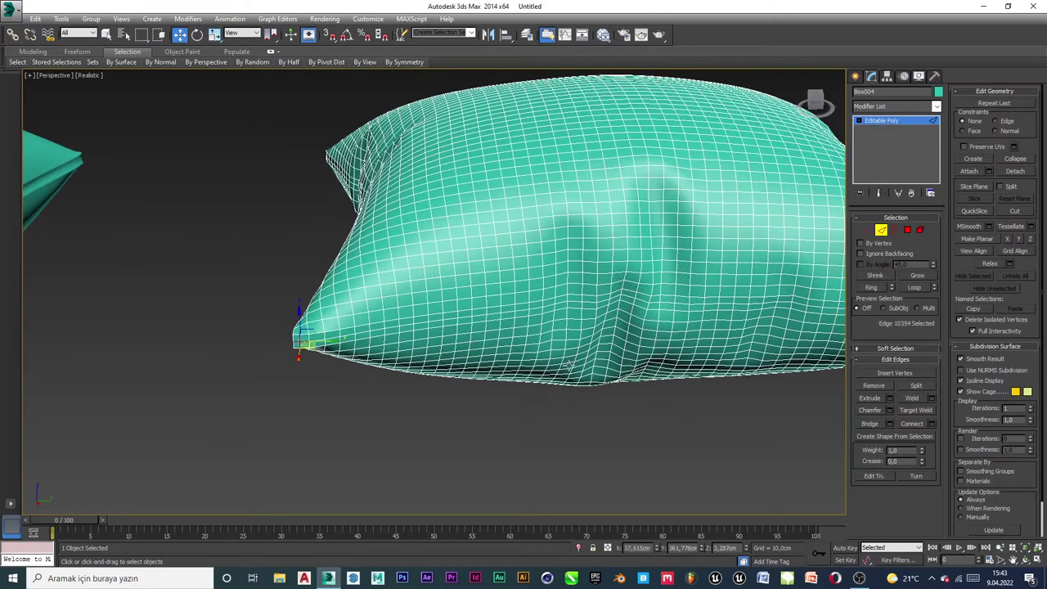
left_click(922, 292)
middle_click_drag(626, 313, 390, 355)
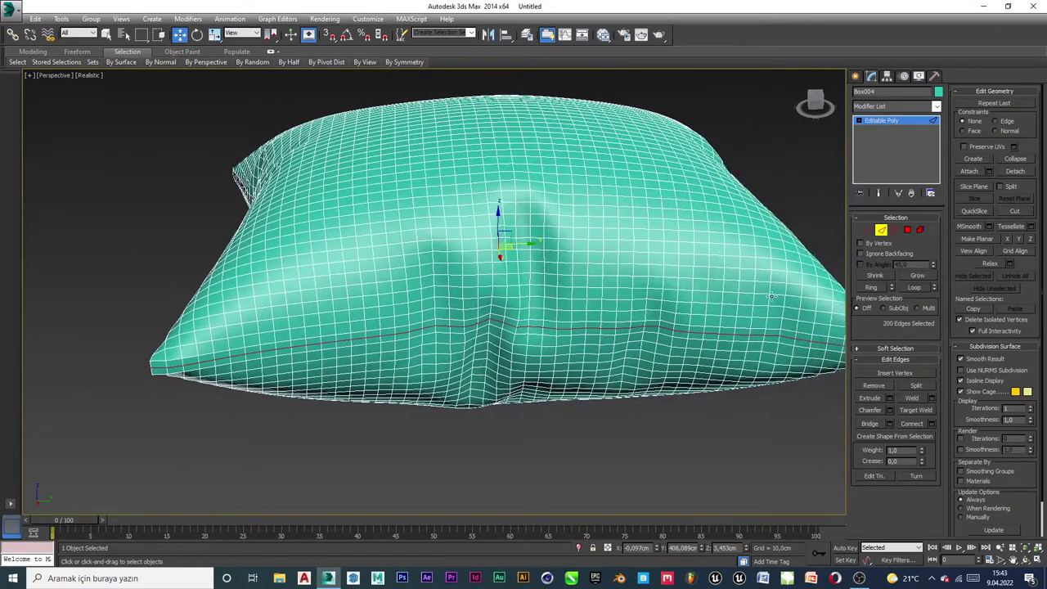
left_click(908, 233, "ctrl")
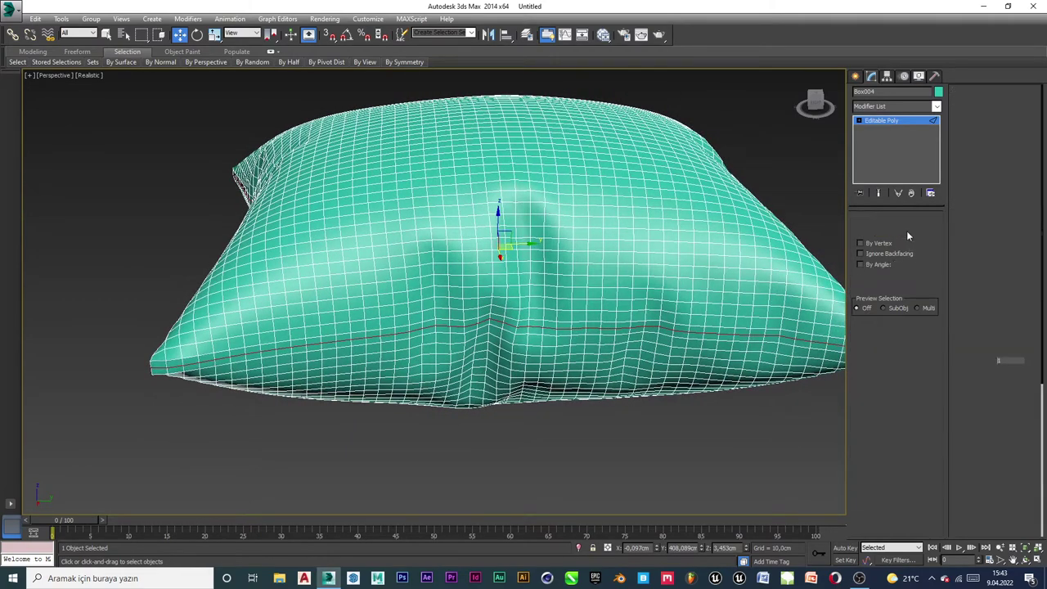
middle_click_drag(560, 290, 519, 302)
scroll(507, 304, "down", 3)
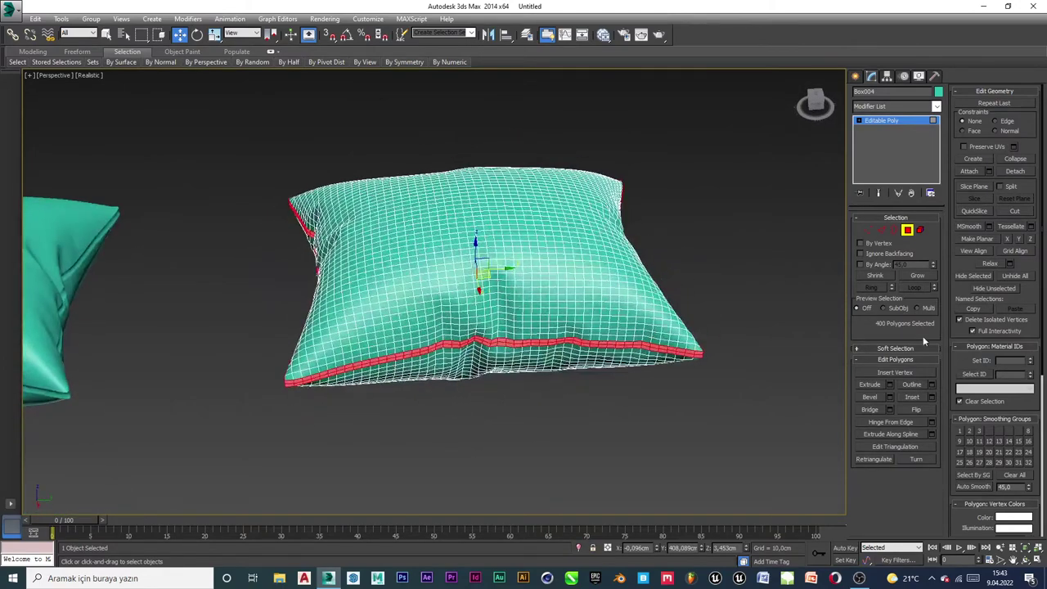
Extrude the fourth pillow's selected seam polygons outward along Local Normal with a height of 1.76 cm
left_click(889, 385)
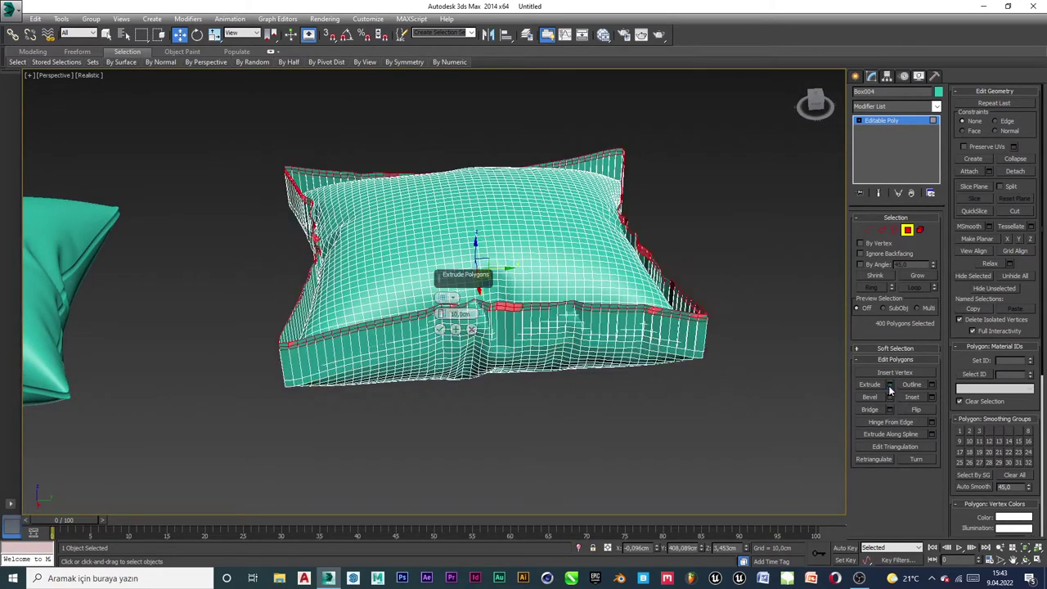
left_click(448, 297)
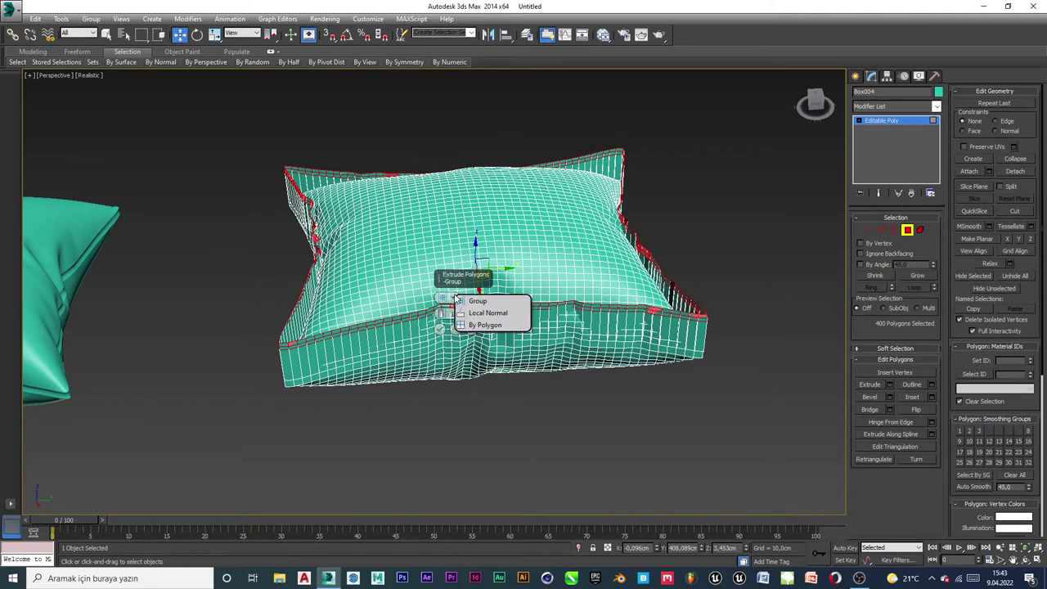
left_click(472, 318)
scroll(443, 325, "up", 2)
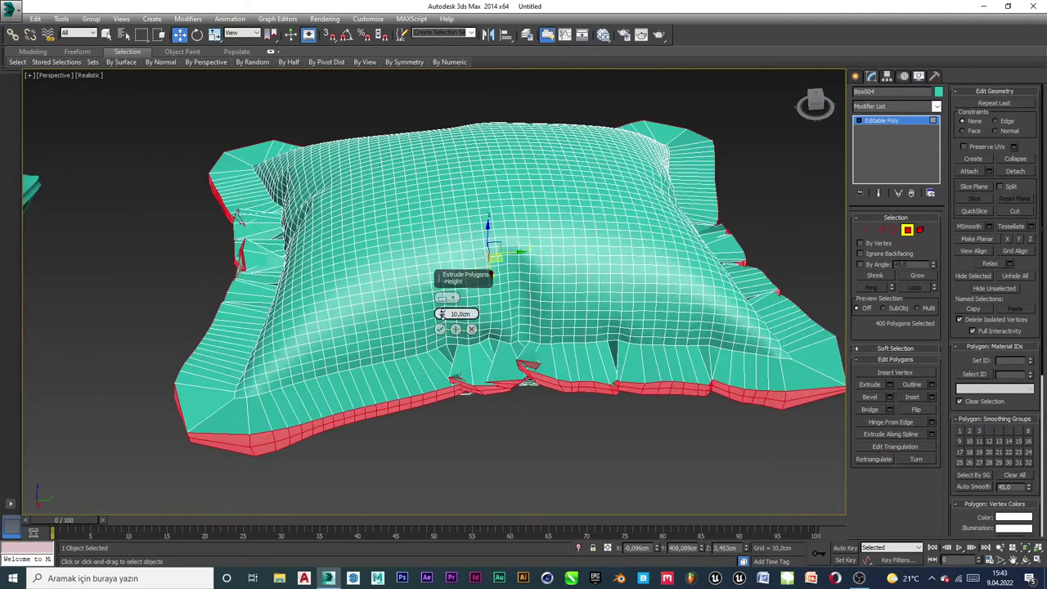
left_click_drag(441, 314, 448, 352)
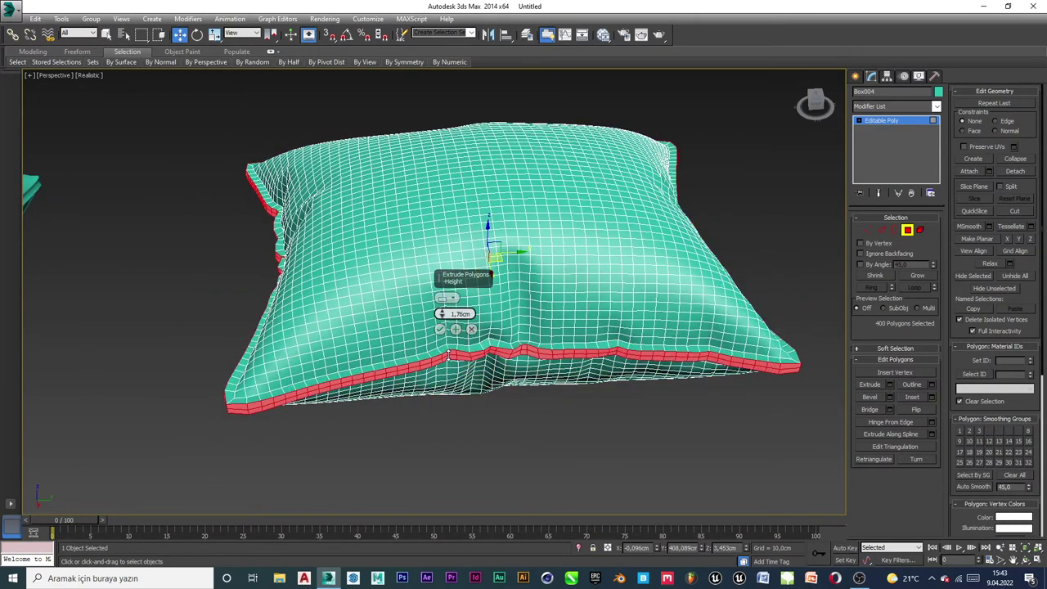
Scale the extruded seam polygons to 65% along Z, accept the extrusion and clear the polygon selection
key("e")
key("r")
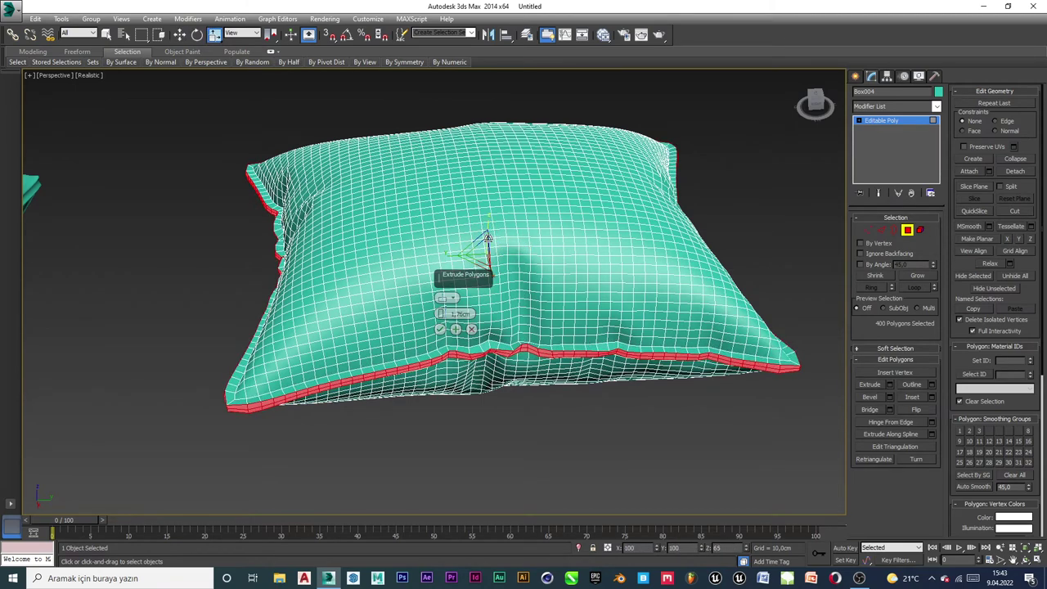
left_click(440, 329)
left_click(451, 451)
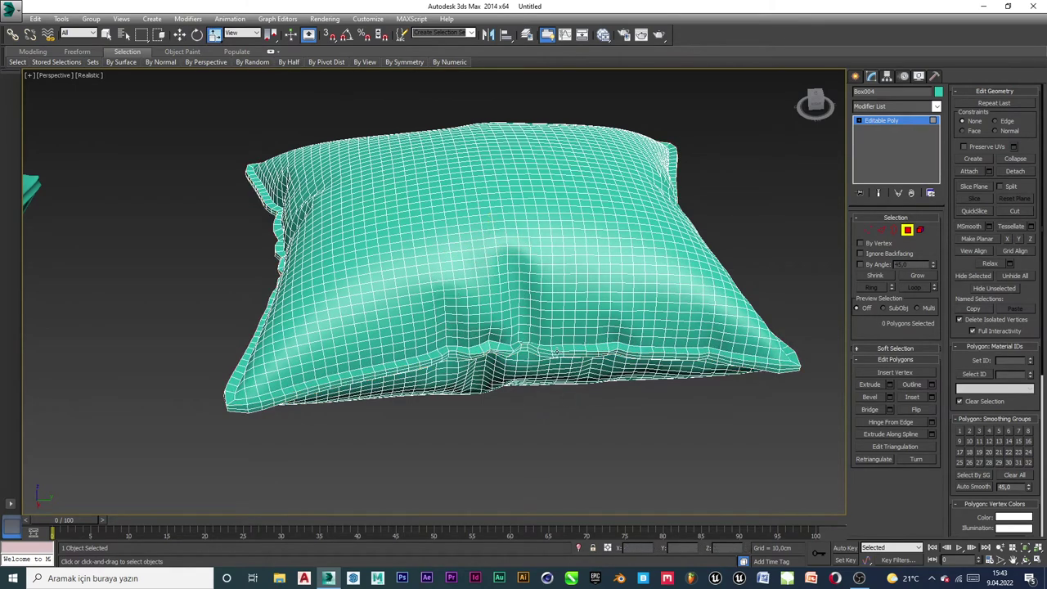
Examine the row of four pillows and compare the fourth pillow's raised border with the other seams
middle_click_drag(451, 451, 523, 475, "alt")
scroll(565, 332, "down", 5)
middle_click_drag(564, 331, 678, 348, "alt")
scroll(654, 347, "down", 4)
middle_click_drag(491, 332, 683, 339)
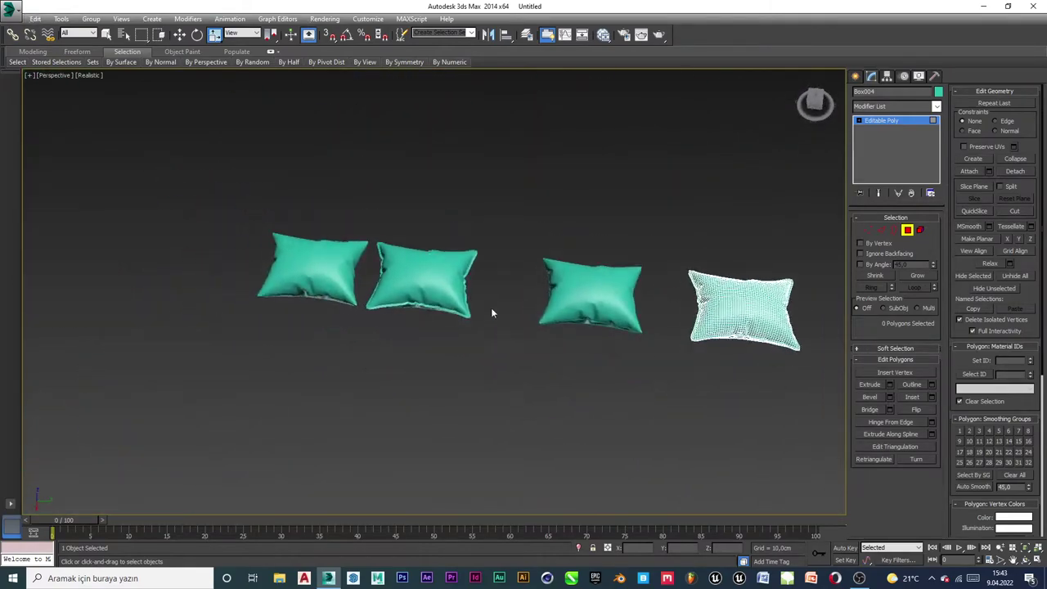
scroll(483, 310, "up", 5)
scroll(450, 317, "down", 3)
middle_click_drag(523, 312, 344, 314)
middle_click_drag(508, 360, 455, 327)
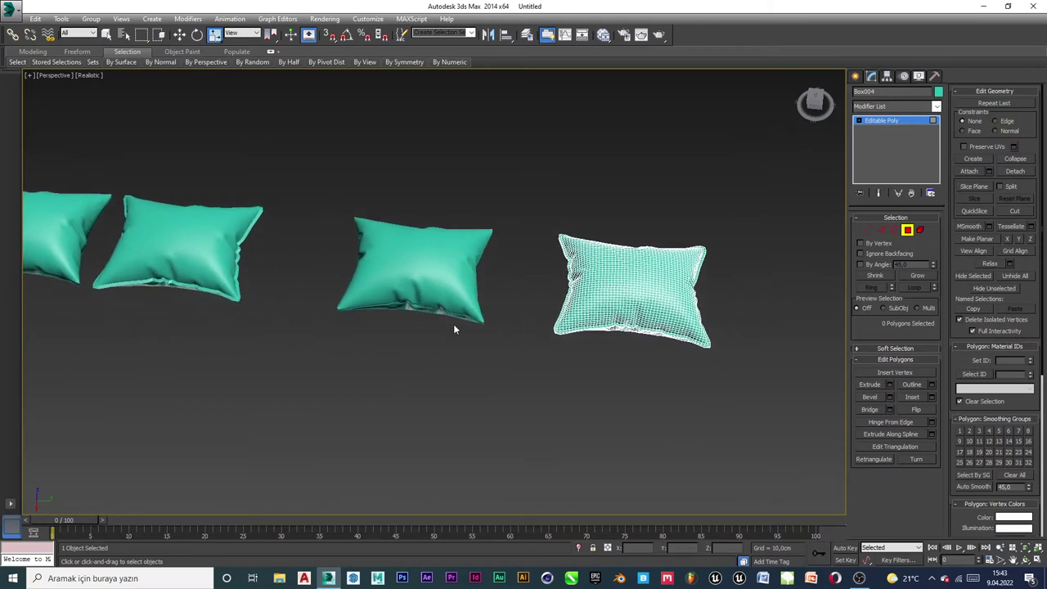
middle_click_drag(522, 368, 524, 368)
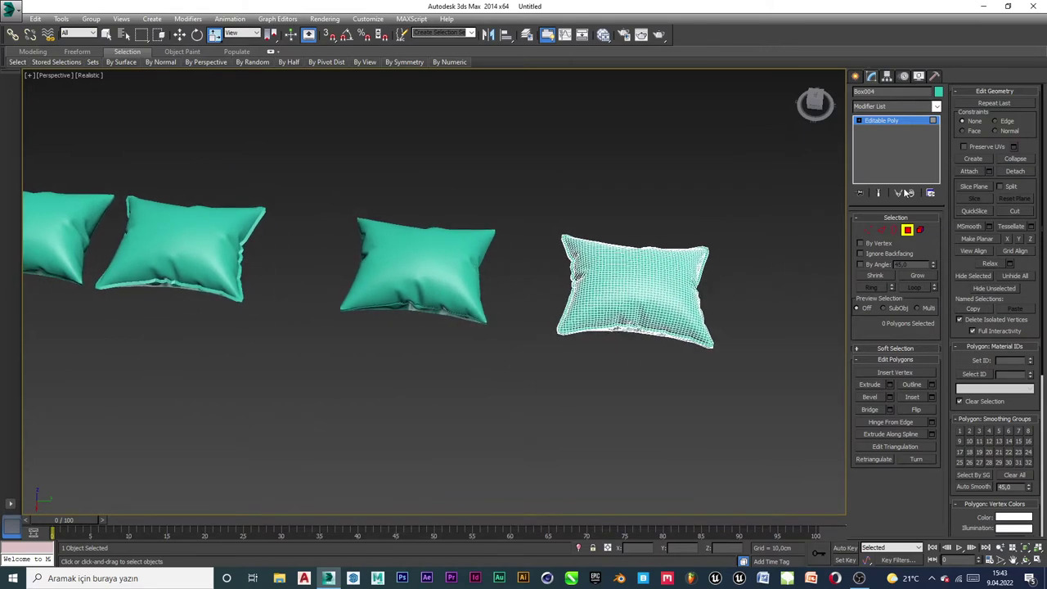
Leave polygon editing, deselect the fourth pillow and inspect its border beside the third pillow
left_click(896, 122)
left_click(564, 362)
scroll(536, 370, "up", 5)
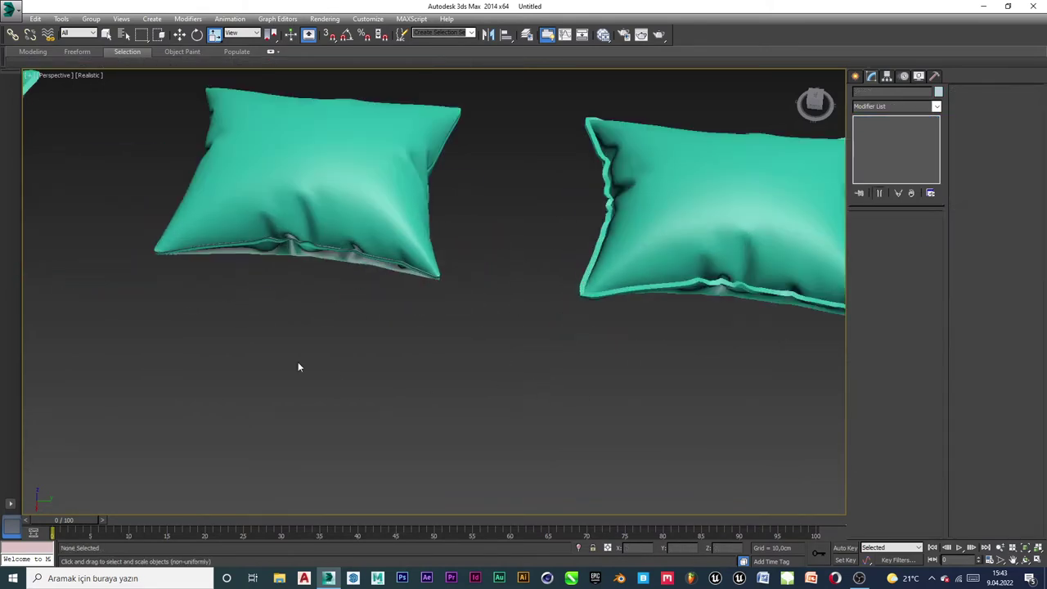
middle_click_drag(297, 362, 374, 373)
scroll(491, 384, "down", 5)
middle_click_drag(507, 437, 357, 391)
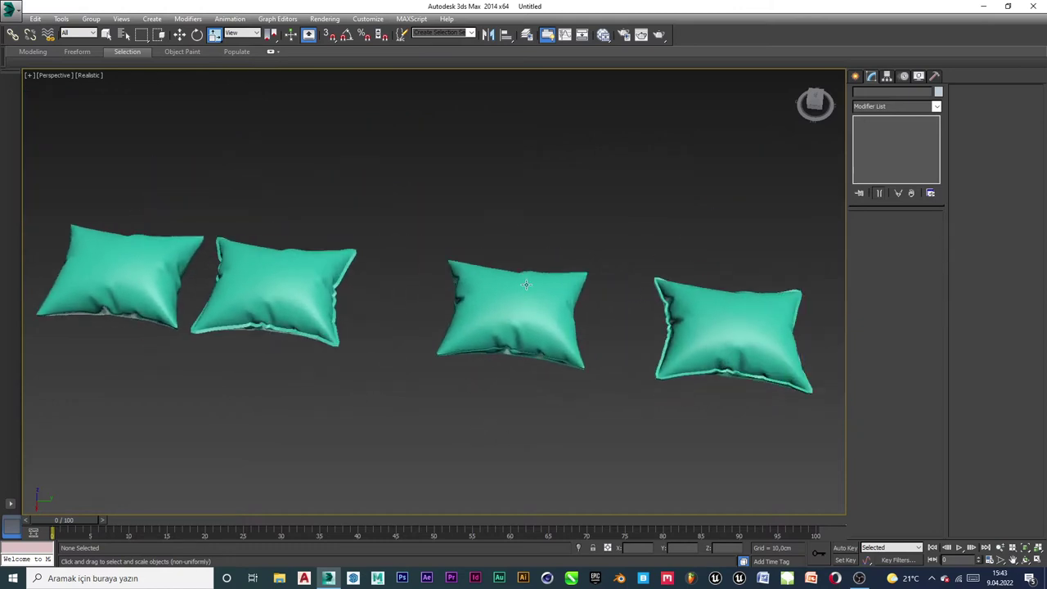
Select the smoothed third pillow with the recessed seam and make it ready for moving
left_click(525, 283)
middle_click_drag(623, 336, 327, 329)
key("w")
scroll(392, 347, "down", 3)
scroll(293, 291, "down", 2)
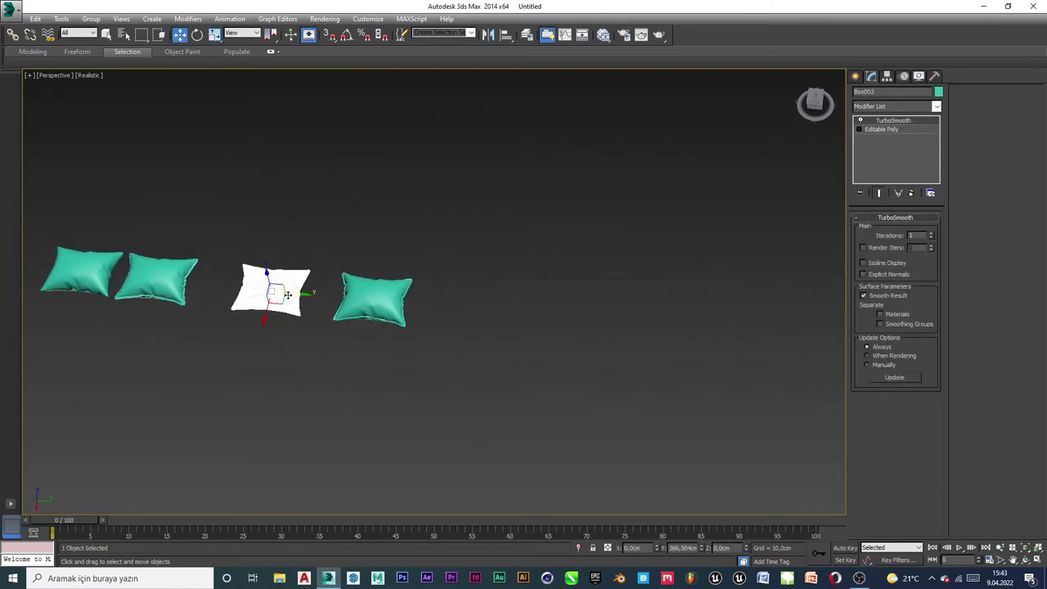
key("Caps_Lock")
left_click_drag(294, 293, 672, 313)
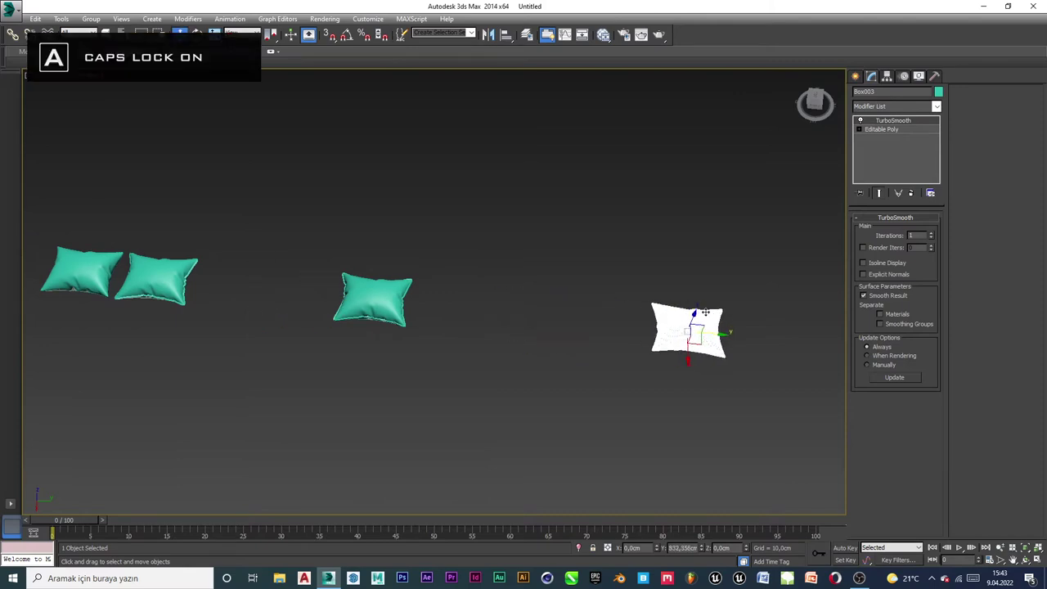
key("ctrl+z")
Copy the third pillow to about 693 cm along the Y axis, then frame the selected copy
mouse_move(310, 296)
left_mouse_down("shift")
mouse_move(677, 325)
mouse_move(621, 327)
left_mouse_up("shift")
left_click(524, 335)
key("z")
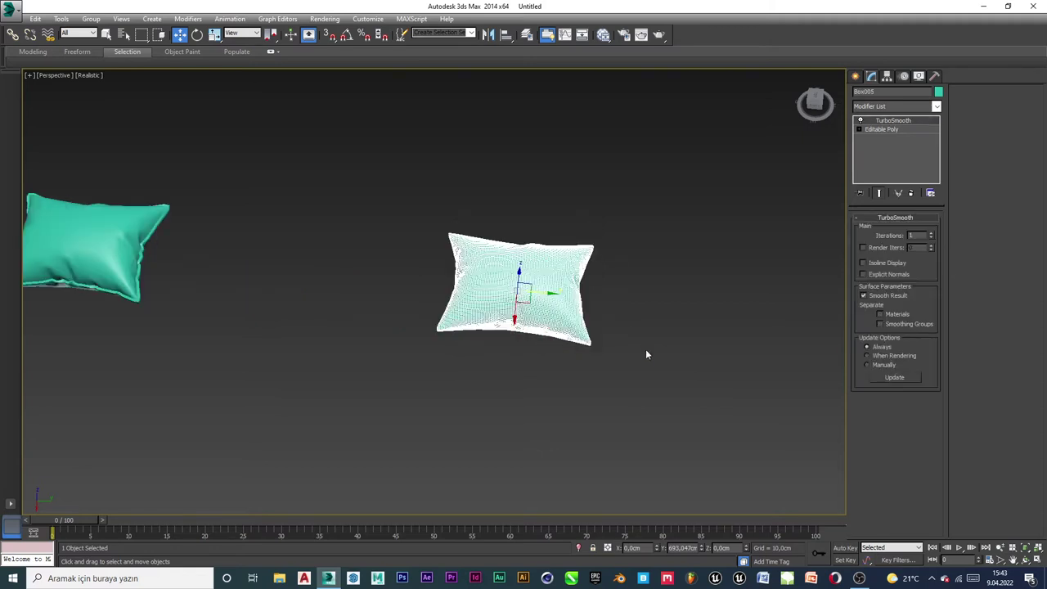
left_click(609, 272)
scroll(550, 246, "up", 2)
mouse_move(560, 262)
middle_mouse_down("alt")
mouse_move(570, 270)
mouse_move(561, 260)
middle_mouse_up("alt")
left_click(459, 276)
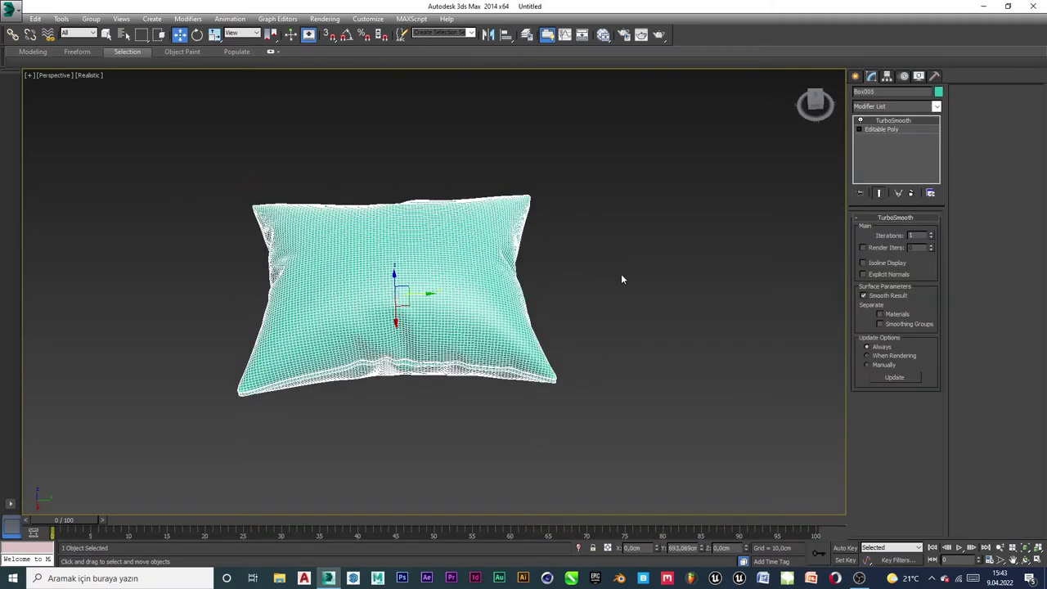
left_click(867, 105)
key("d")
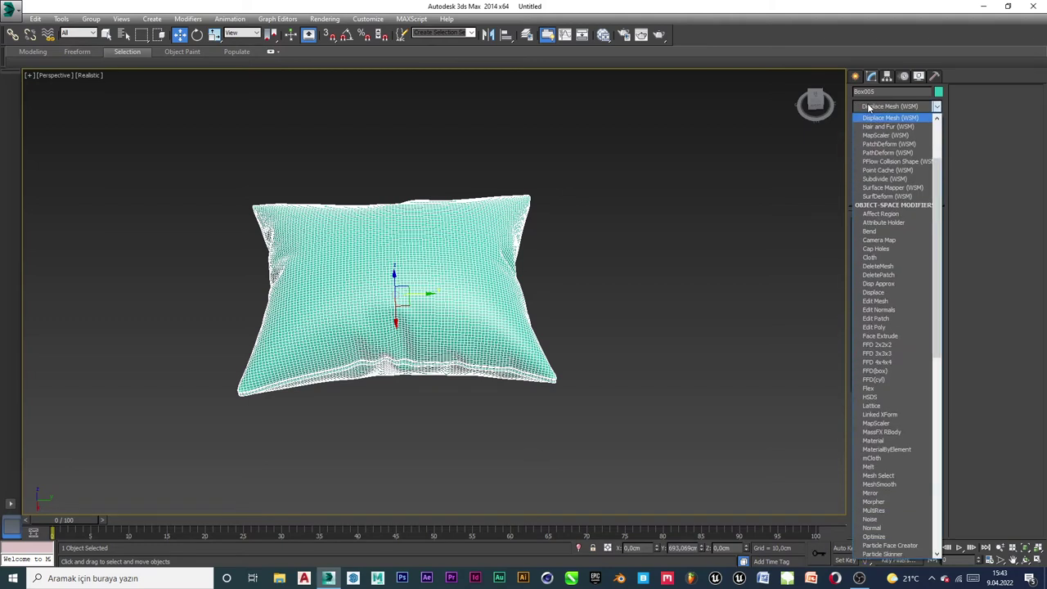
left_click(870, 107)
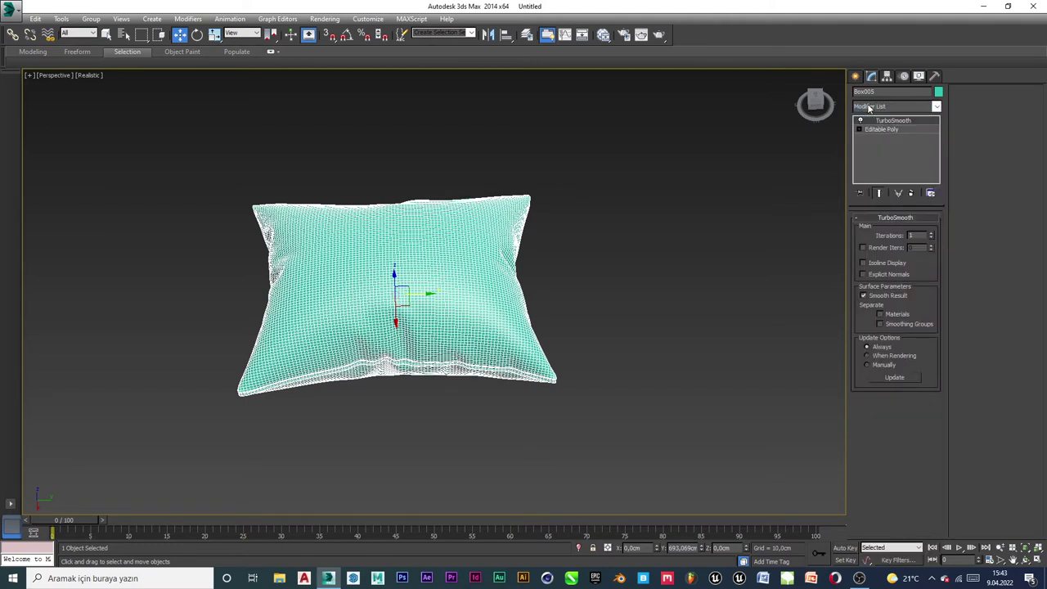
Apply an FFD 4x4x4 modifier above TurboSmooth on the new fifth pillow
left_click(872, 107)
key("f")
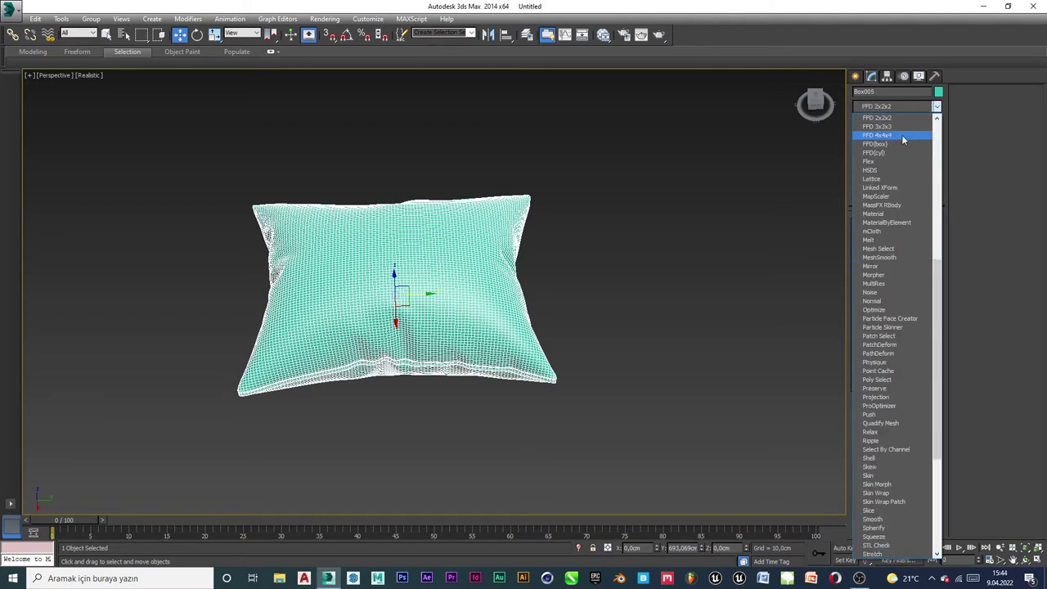
left_click(889, 135)
scroll(543, 301, "up", 4)
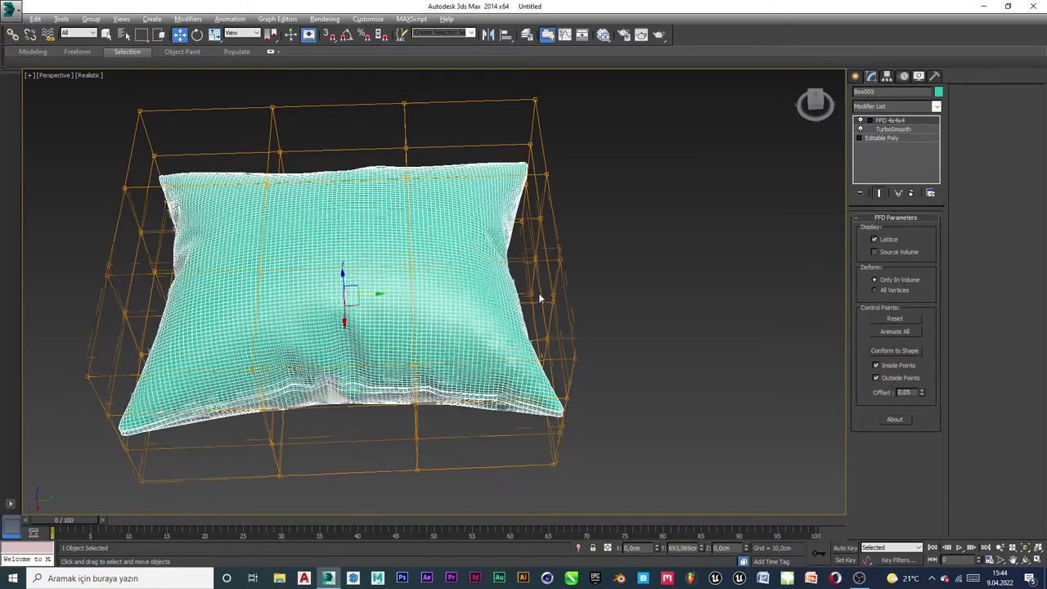
Edit the FFD control points of the fifth pillow, lowering the near right corner's lattice point to about -8.6 cm in Z
mouse_move(401, 335)
middle_mouse_down("alt")
mouse_move(344, 329)
mouse_move(398, 334)
middle_mouse_up("alt")
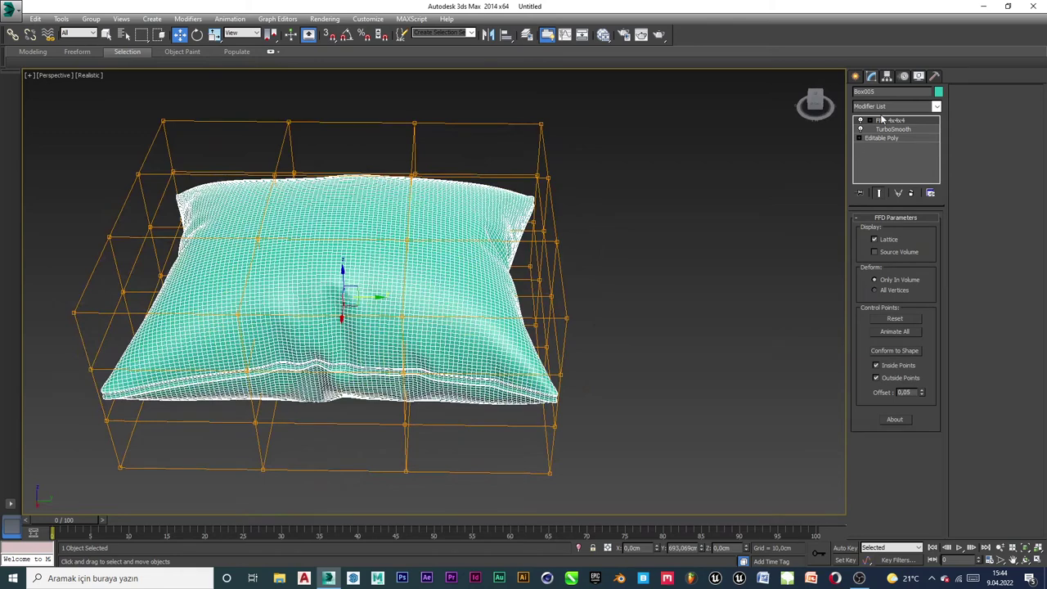
left_click(860, 120)
left_click(899, 130)
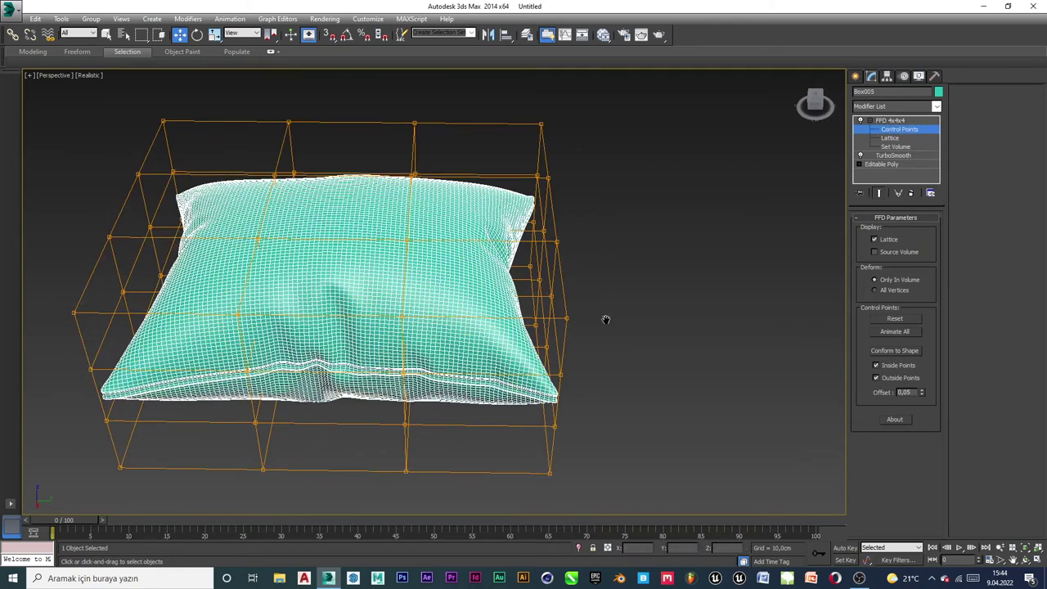
middle_click_drag(606, 320, 578, 393, "alt")
left_click(576, 372)
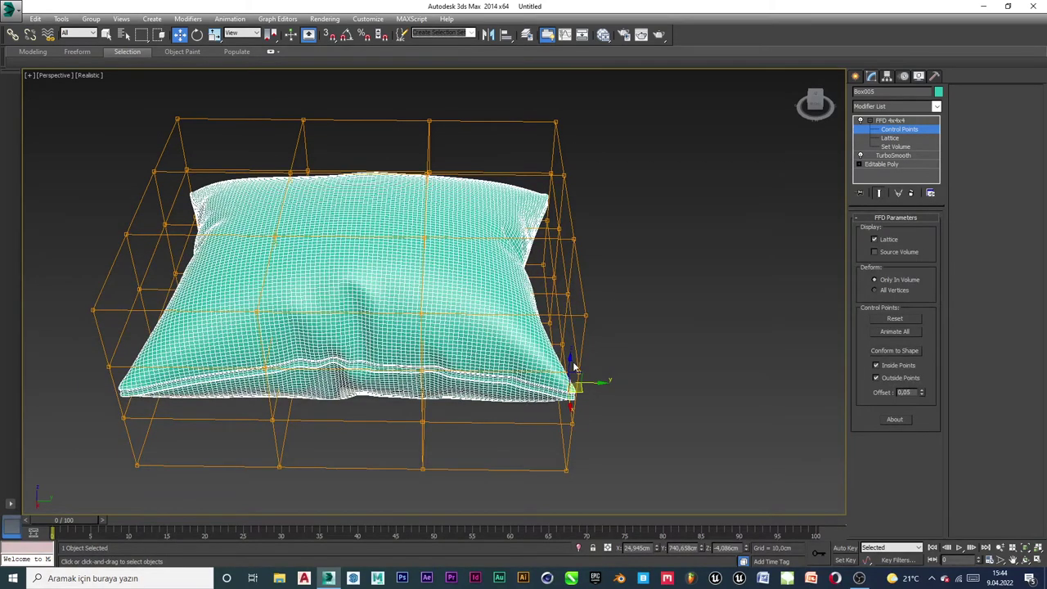
left_click_drag(570, 364, 570, 377)
Pull the lattice's far right corner point to about 743 cm in Y and the near left lower corner point to about -11.6 cm in Z
middle_click_drag(593, 357, 626, 142, "alt")
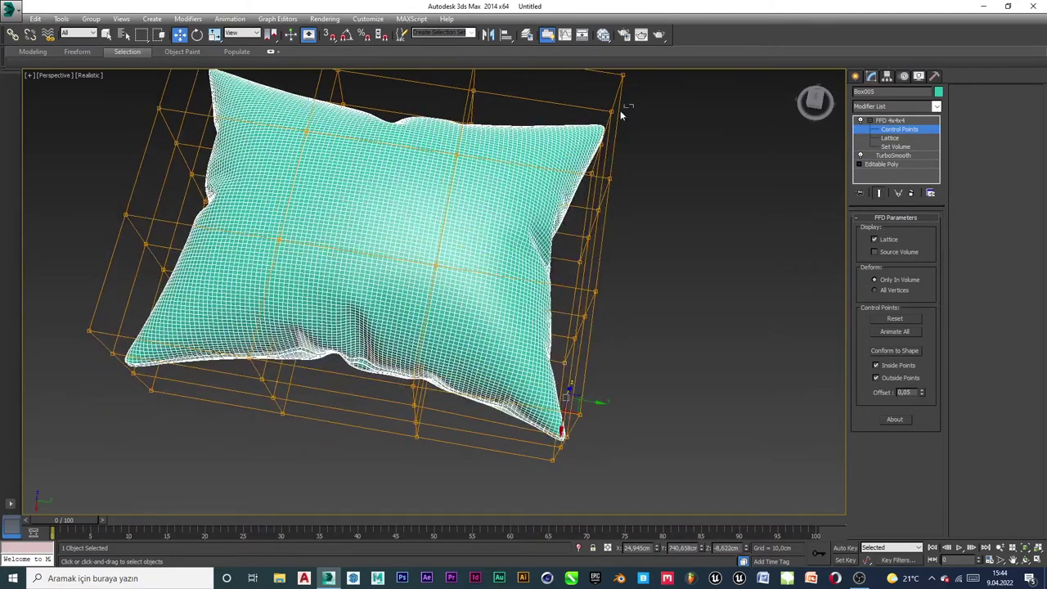
left_click(621, 114)
left_click_drag(638, 116, 648, 120)
middle_click_drag(570, 222, 603, 185, "alt")
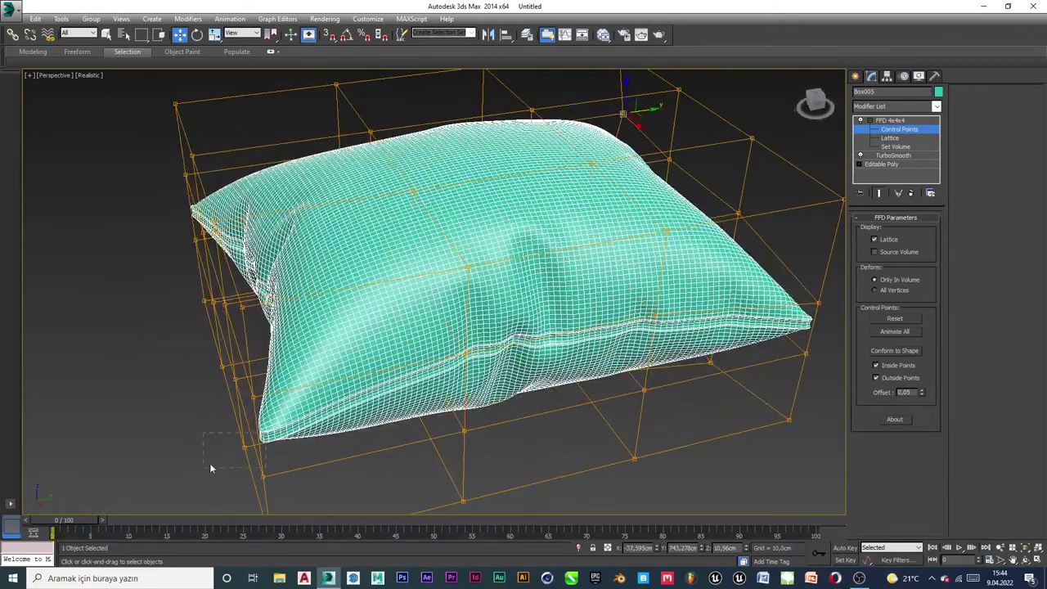
left_click_drag(210, 467, 267, 457)
middle_click_drag(511, 396, 477, 327, "alt")
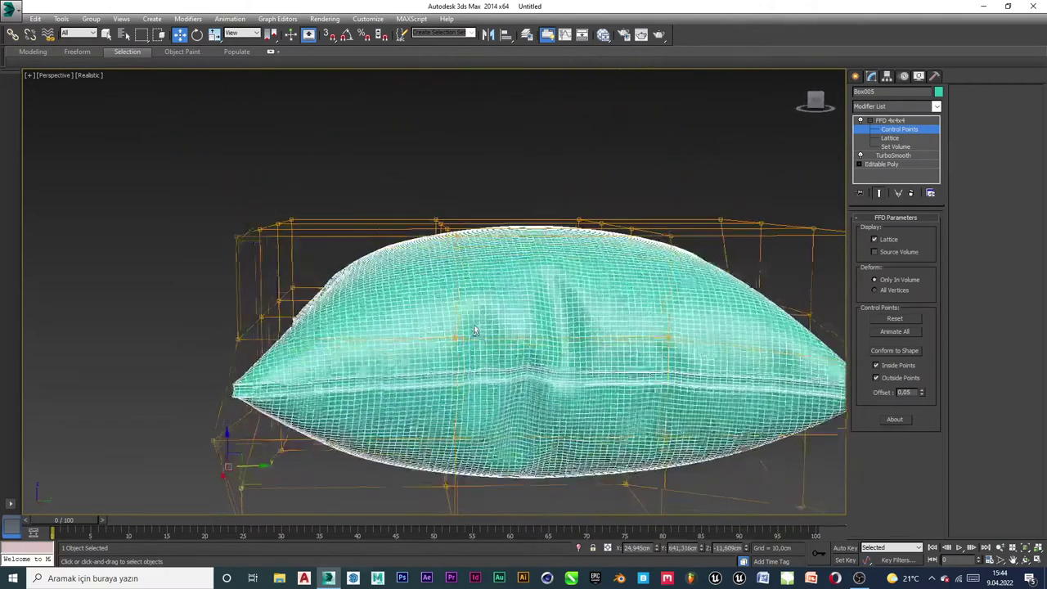
Lower a group of upper lattice points to about 20.9 cm in Z, adjust the neighbouring upper points and deselect them
left_click_drag(504, 195, 408, 264)
left_click_drag(442, 196, 442, 223)
middle_click_drag(575, 221, 615, 203, "alt")
scroll(575, 282, "down", 4)
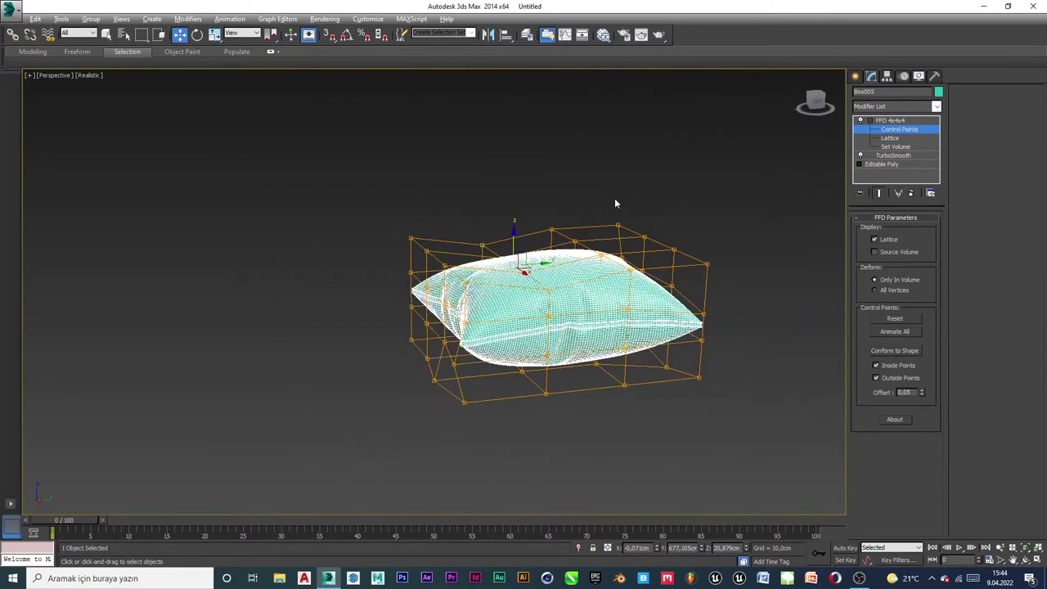
left_click_drag(587, 281, 586, 280)
left_click_drag(603, 232, 629, 257)
left_click(631, 425)
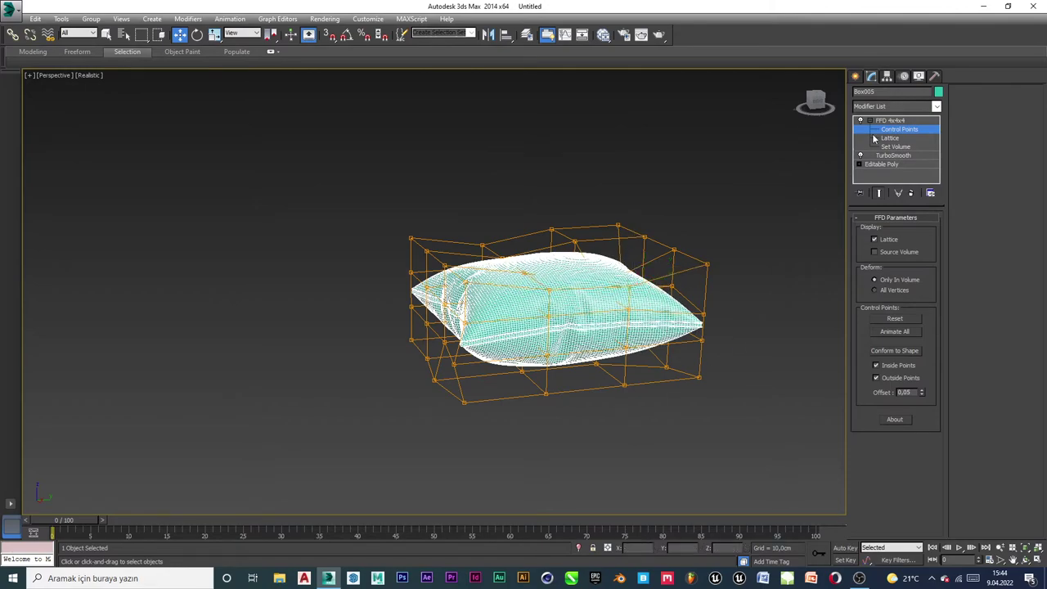
Convert the FFD-shaped pillow to an Editable Poly
middle_click_drag(751, 289, 616, 302, "alt")
right_click(554, 287)
mouse_move(622, 389)
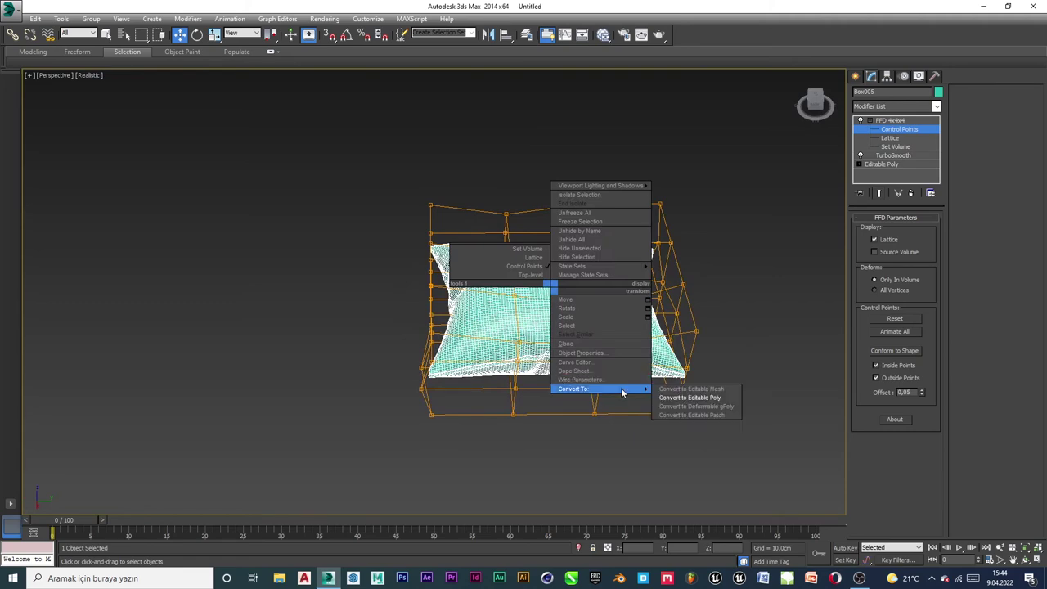
left_click(690, 398)
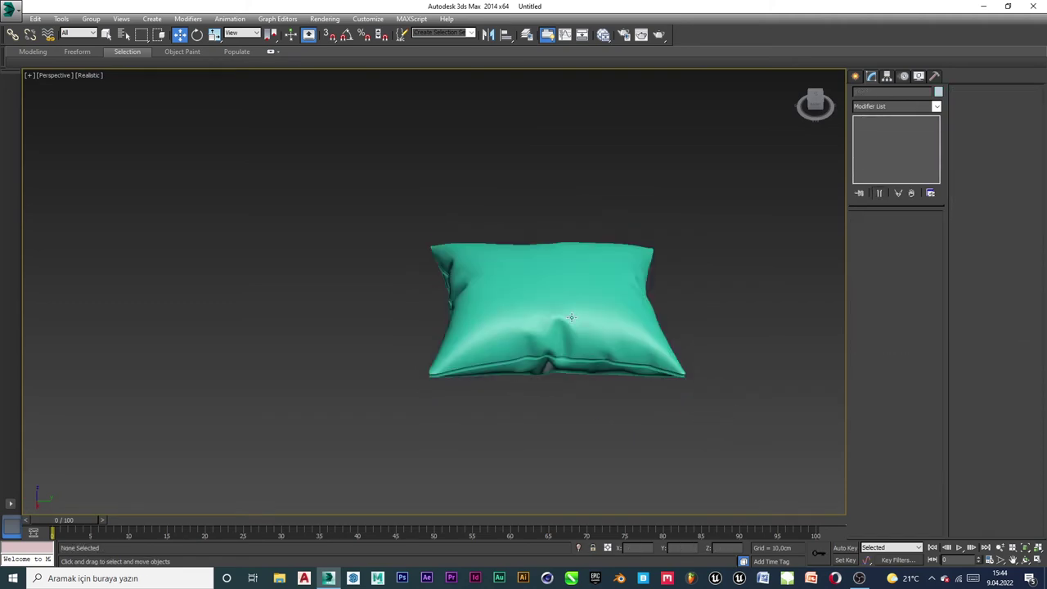
Mirror the reshaped pillow across the X axis as a copy and place it beside the original at about 597 cm in Y
middle_click_drag(610, 324, 667, 338, "alt")
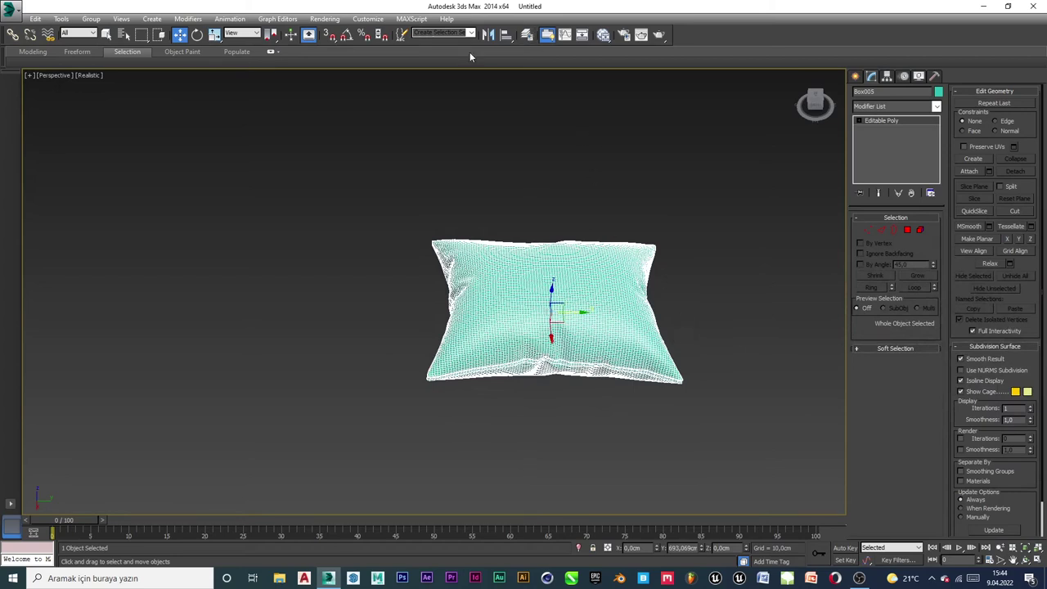
left_click(487, 35)
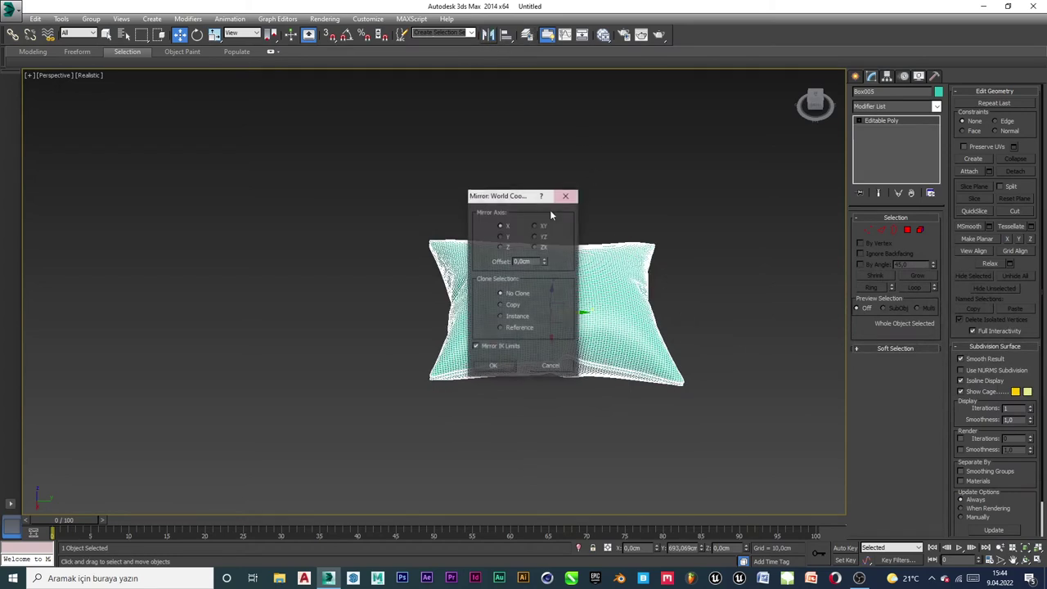
left_click(509, 306)
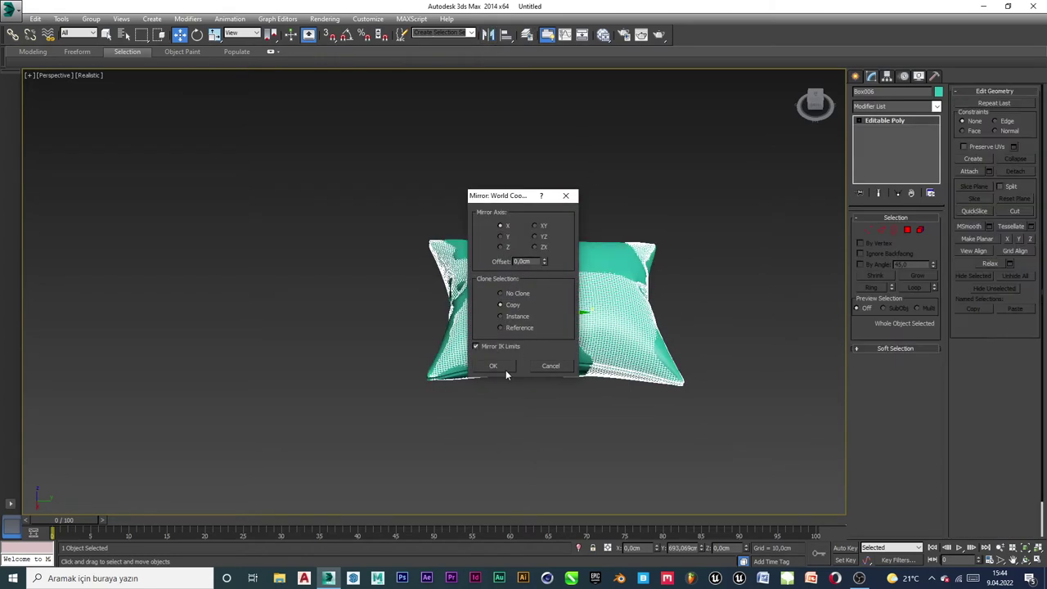
key("Return")
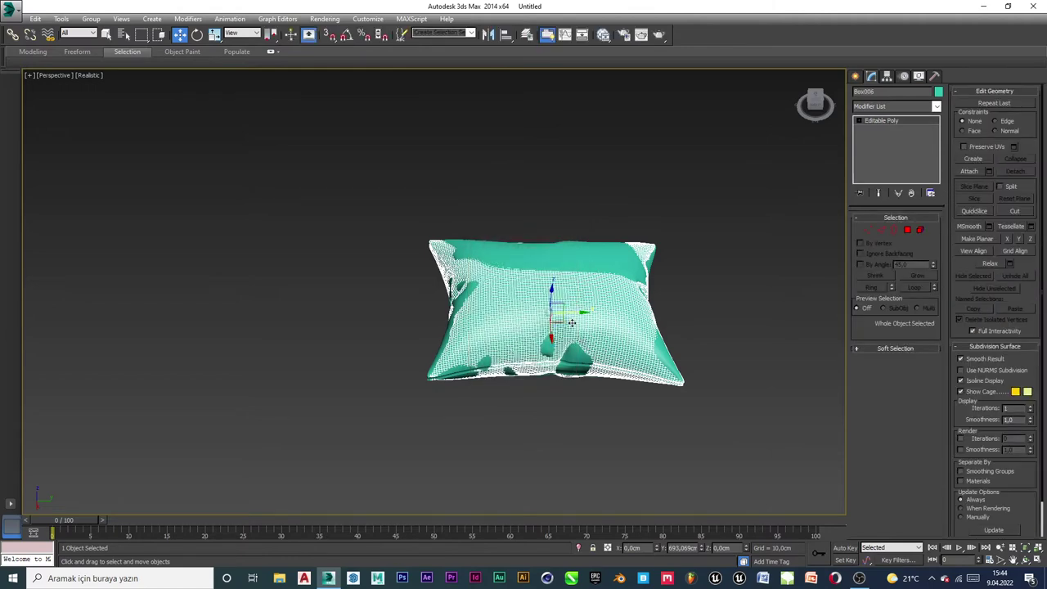
left_click_drag(582, 313, 351, 293)
left_click_drag(348, 292, 347, 293)
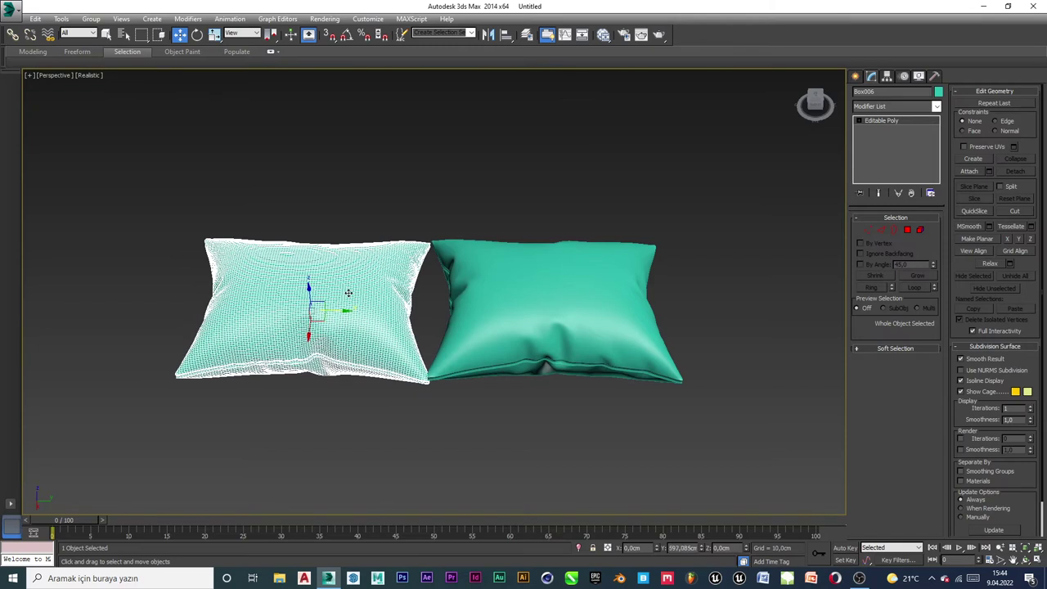
left_click(485, 176)
Copy the mirrored pillow in front of the pair and place it at about 56 cm in X and 649 cm in Y
middle_click_drag(435, 291, 446, 321, "alt")
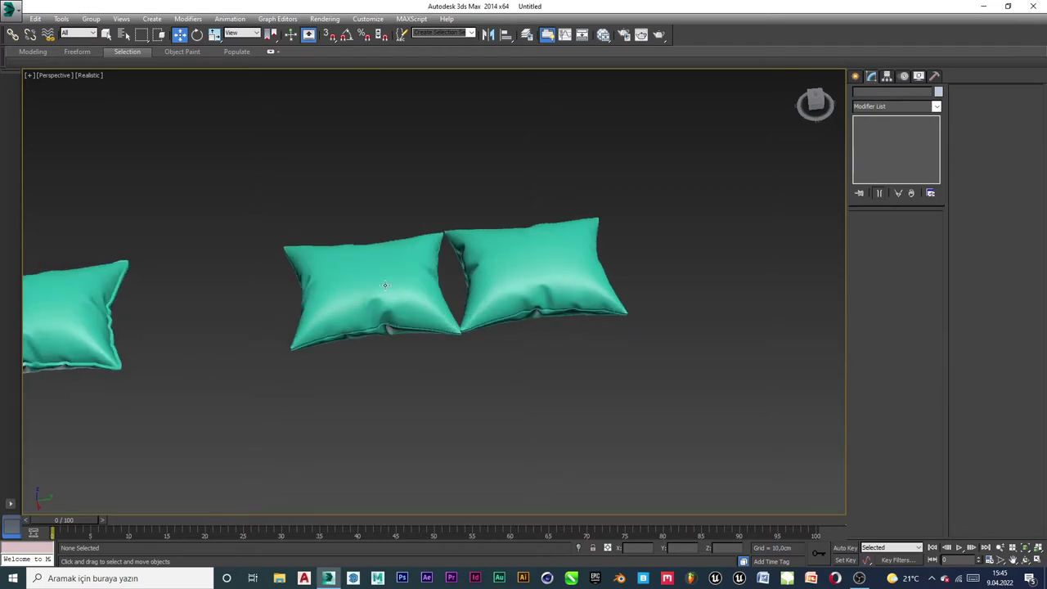
left_click(425, 331)
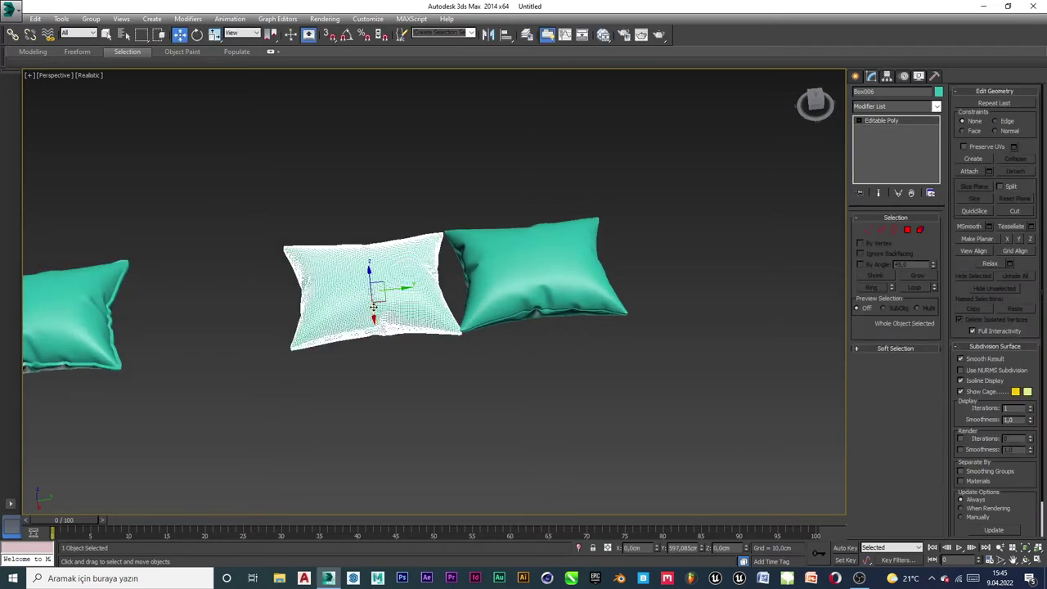
mouse_move(373, 306)
left_mouse_down("shift")
mouse_move(409, 420)
mouse_move(434, 432)
mouse_move(425, 401)
mouse_move(502, 395)
left_mouse_up("shift")
left_click(526, 334)
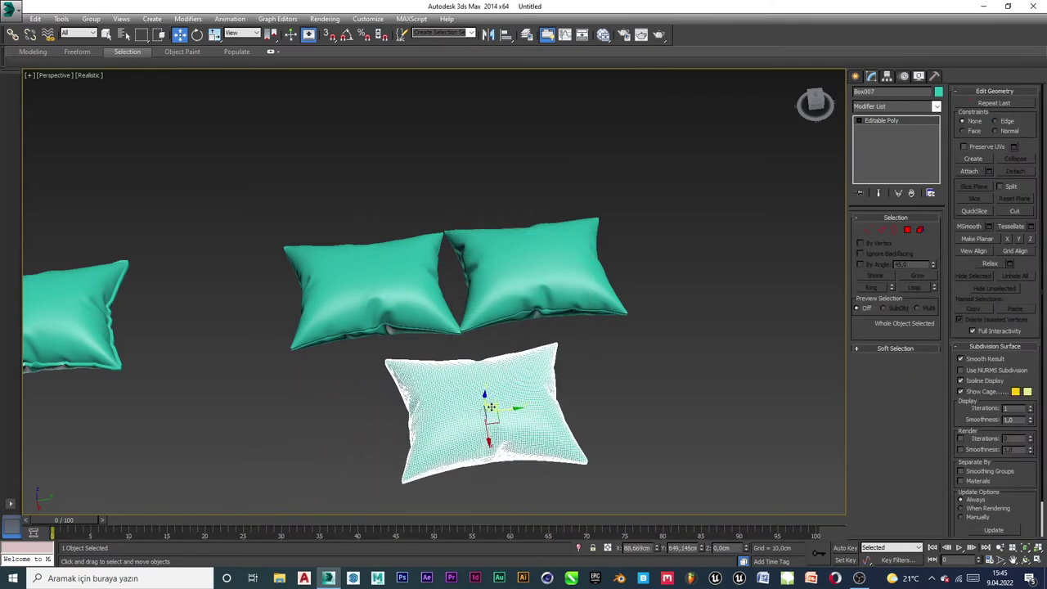
left_click_drag(488, 440, 489, 386)
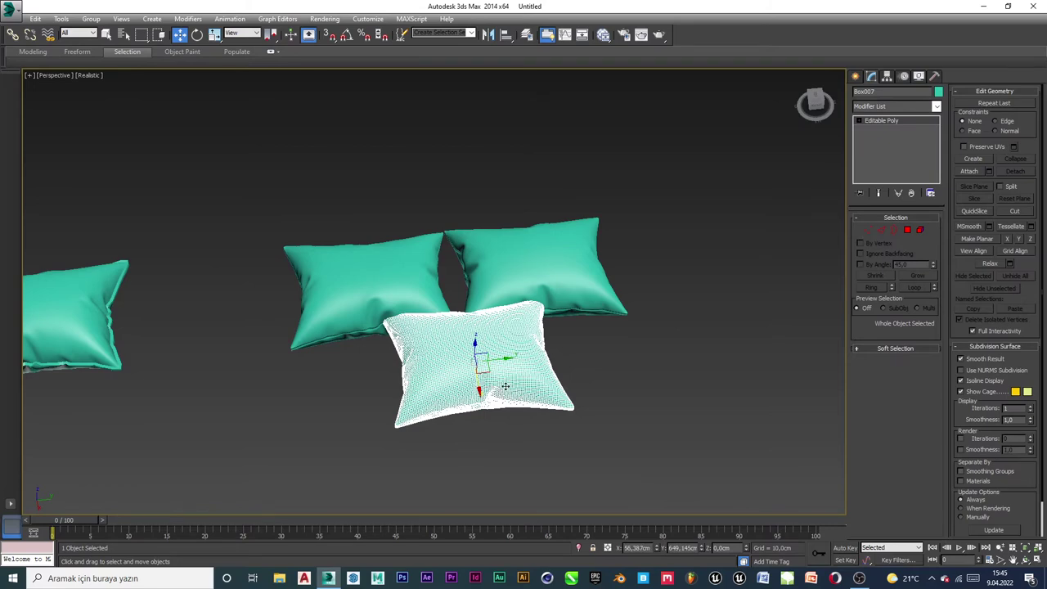
Scale the front pillow uniformly down to about 58 percent
middle_click_drag(505, 386, 522, 330, "alt")
key("r")
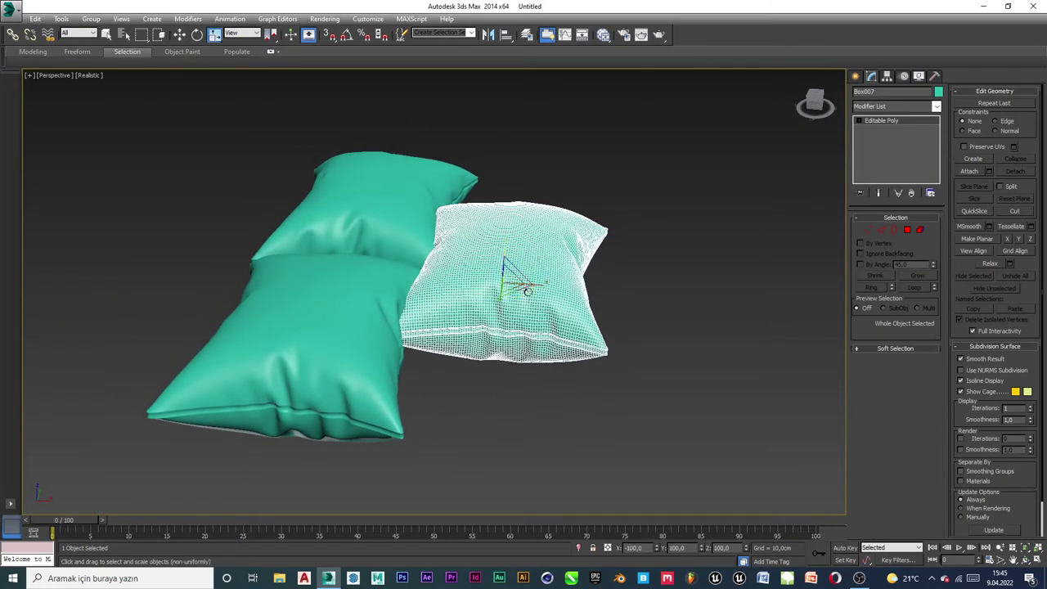
left_click_drag(507, 278, 507, 318)
Tilt the small pillow to lean against the large pair and shift it to about 43.6 cm in X
key("e")
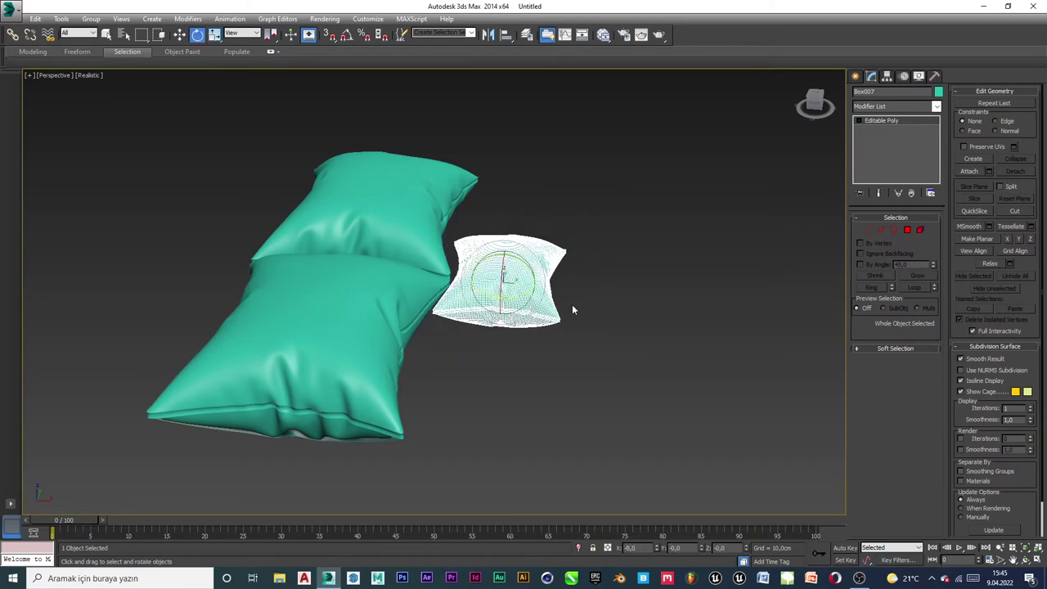
middle_click_drag(572, 309, 601, 287, "alt")
key("w")
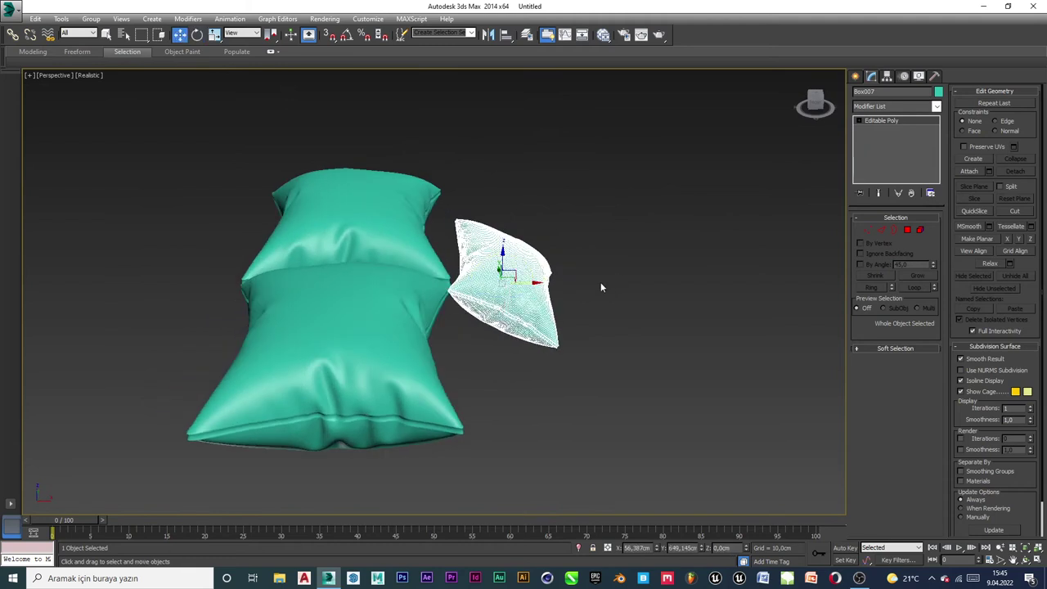
mouse_move(536, 284)
left_mouse_down()
mouse_move(506, 278)
mouse_move(548, 280)
left_mouse_up()
key("e")
middle_click_drag(574, 304, 588, 285, "alt")
key("w")
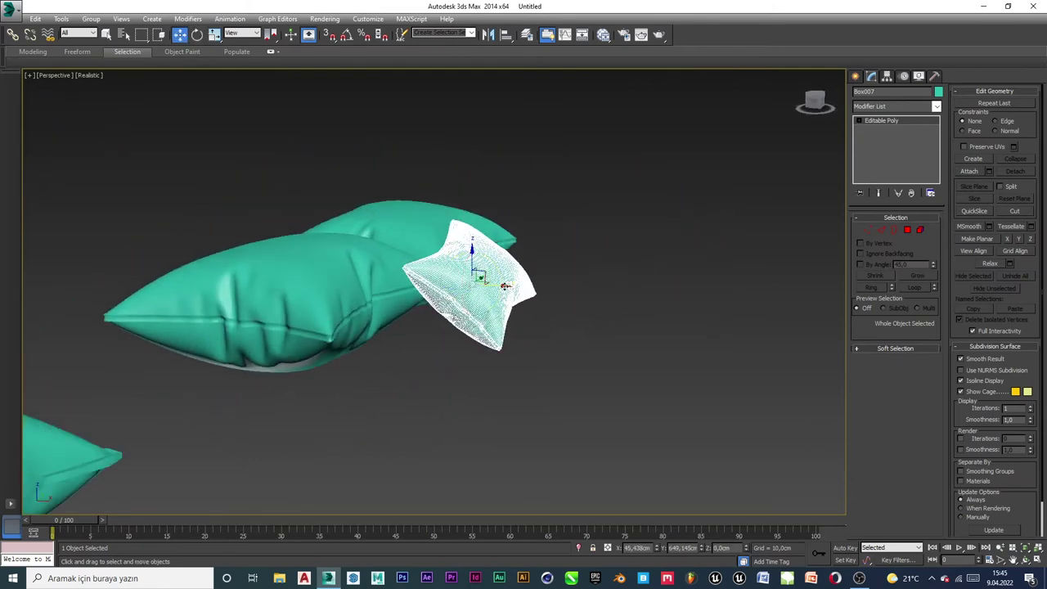
left_click_drag(505, 285, 500, 285)
Examine how the small pillow rests against the large pair from the front and at an angle, and deselect it
key("f")
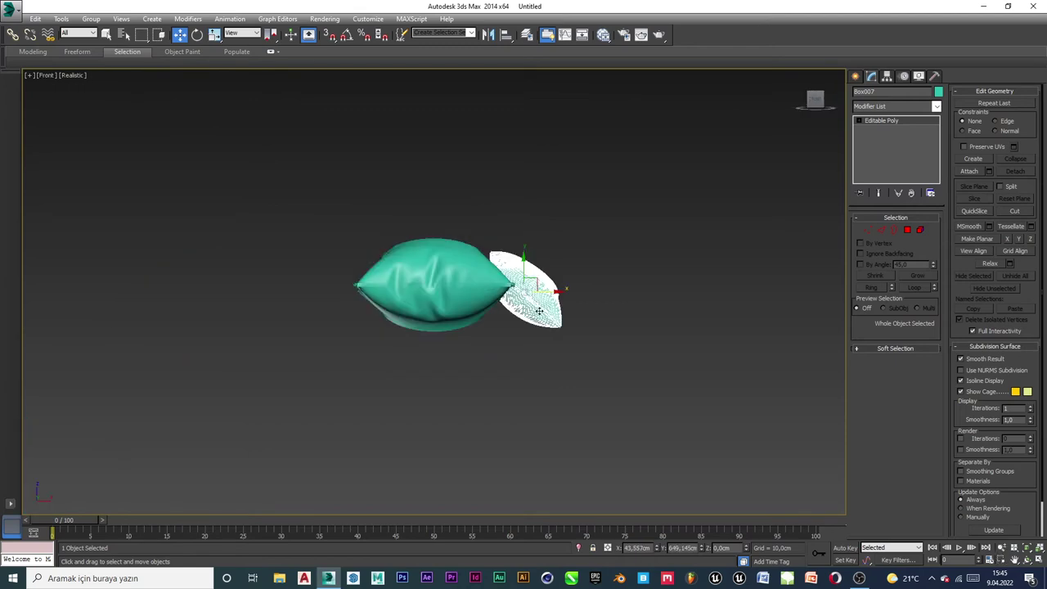
scroll(568, 317, "up", 4)
scroll(563, 330, "down", 2)
middle_click_drag(563, 330, 492, 357, "alt")
key("e")
key("r")
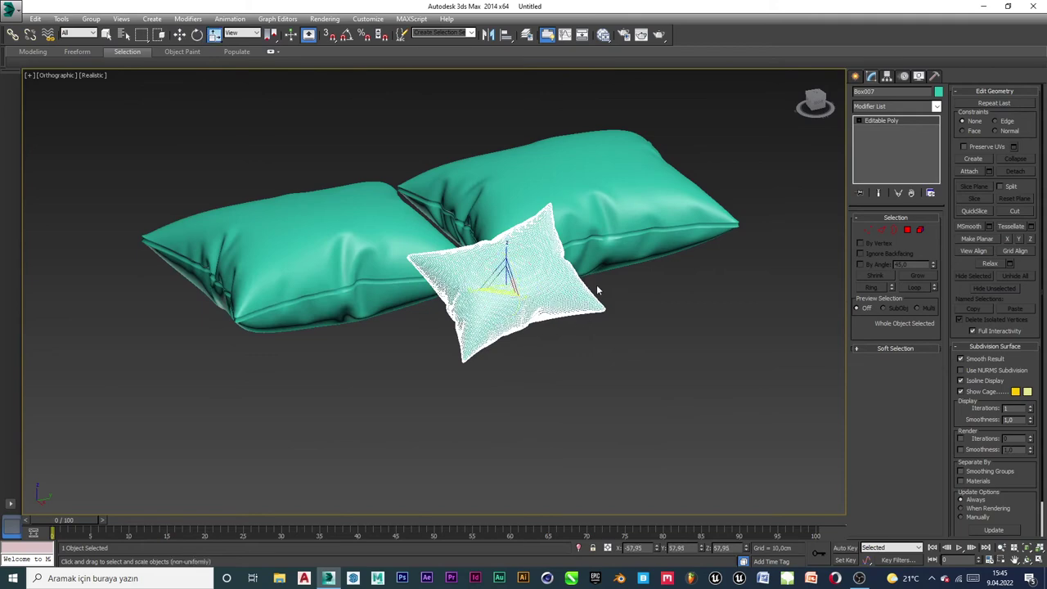
middle_click_drag(594, 292, 536, 344, "alt")
left_click(630, 335)
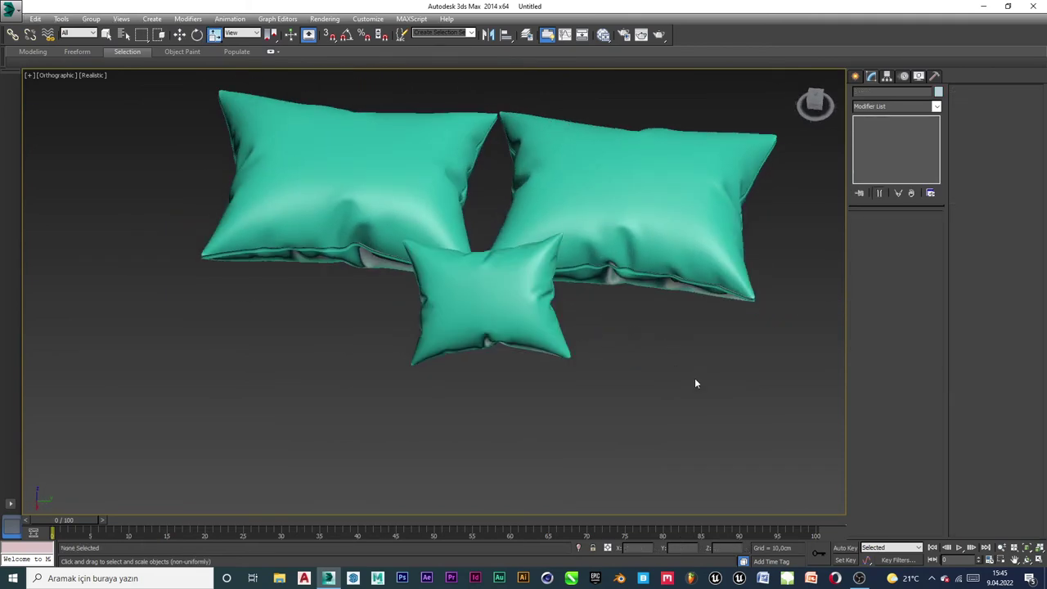
Rotate the small pillow slightly to refine its lean against the large pair, deselect it and review the arrangement
middle_click_drag(695, 381, 471, 324, "alt")
left_click(523, 345)
key("e")
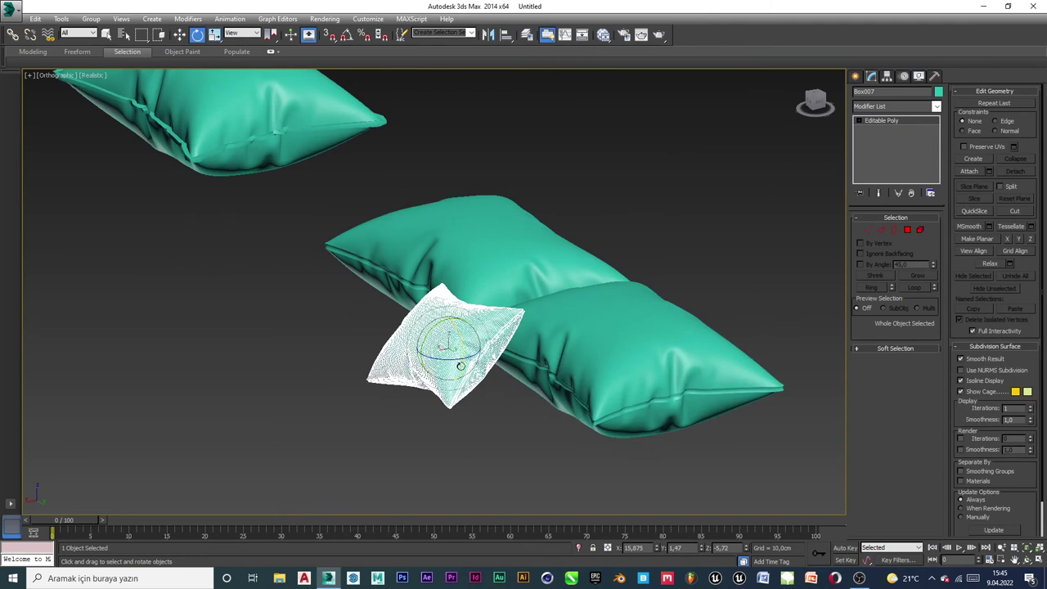
left_click_drag(462, 364, 468, 366)
left_click(489, 399)
middle_click_drag(471, 345, 603, 333)
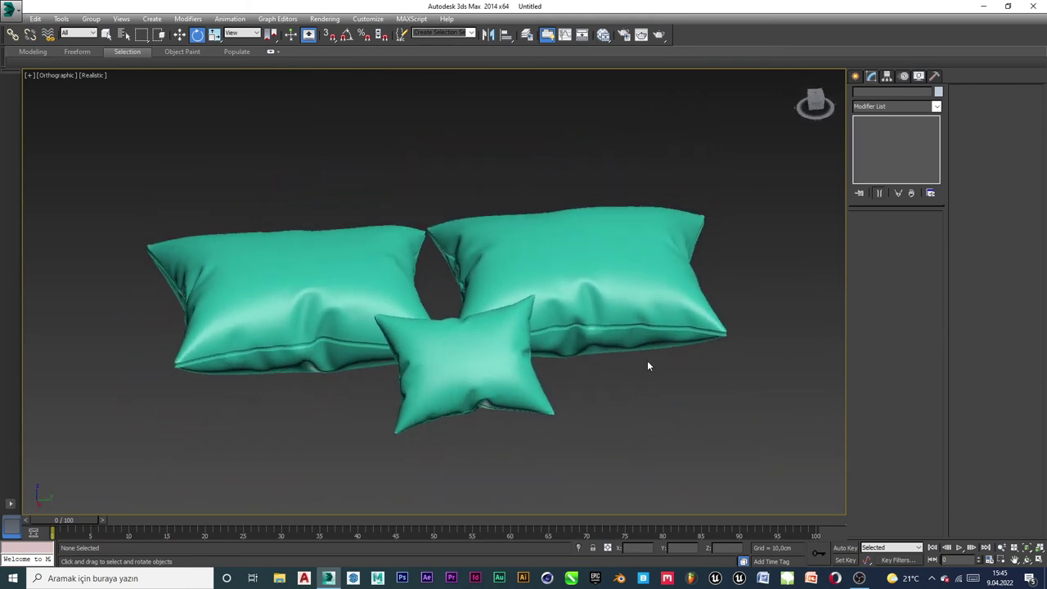
middle_click_drag(647, 366, 653, 353)
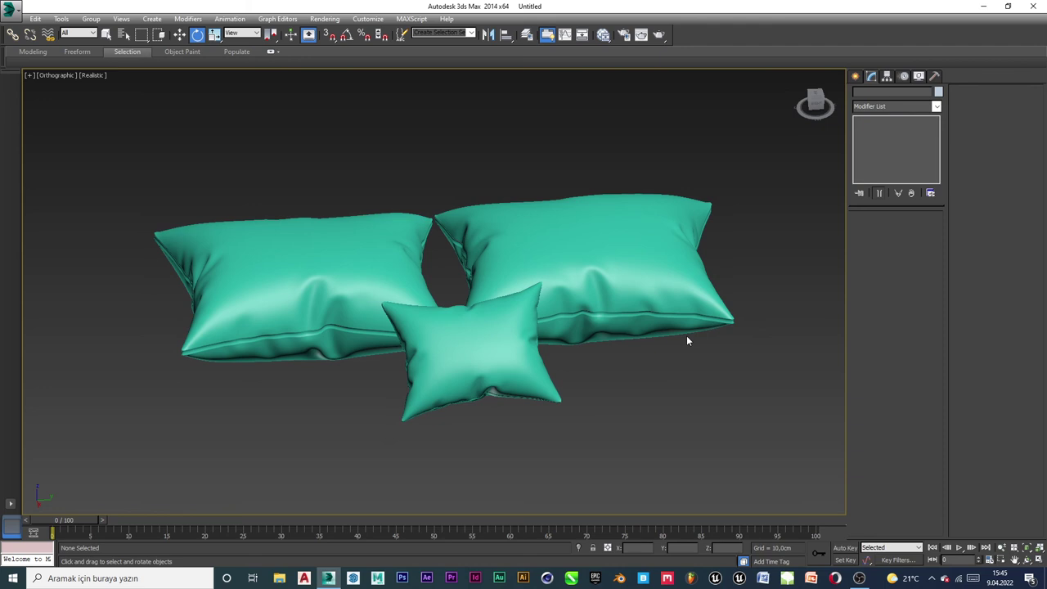